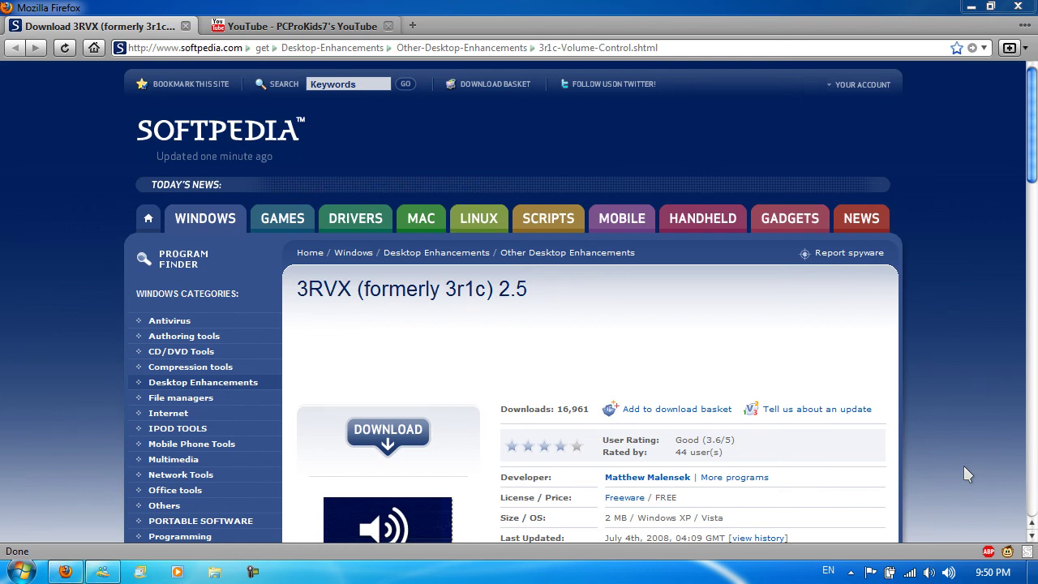
# Step: Scroll through the 3RVX 2.5 Softpedia description, then return to the title and download area
pyautogui.moveTo(1030, 164); pyautogui.dragTo(1032, 300)
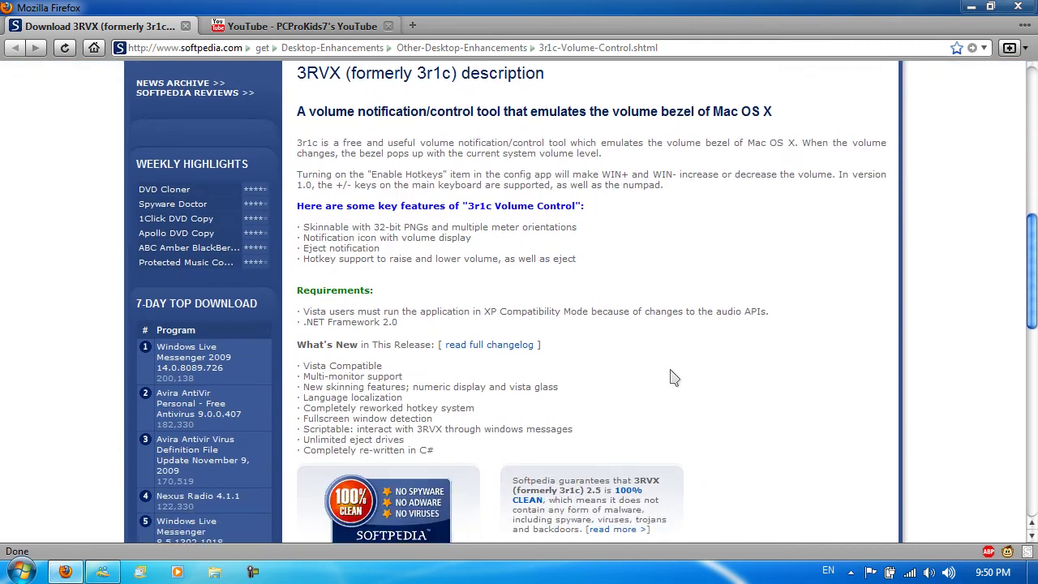
pyautogui.scroll(3, 596, 327)
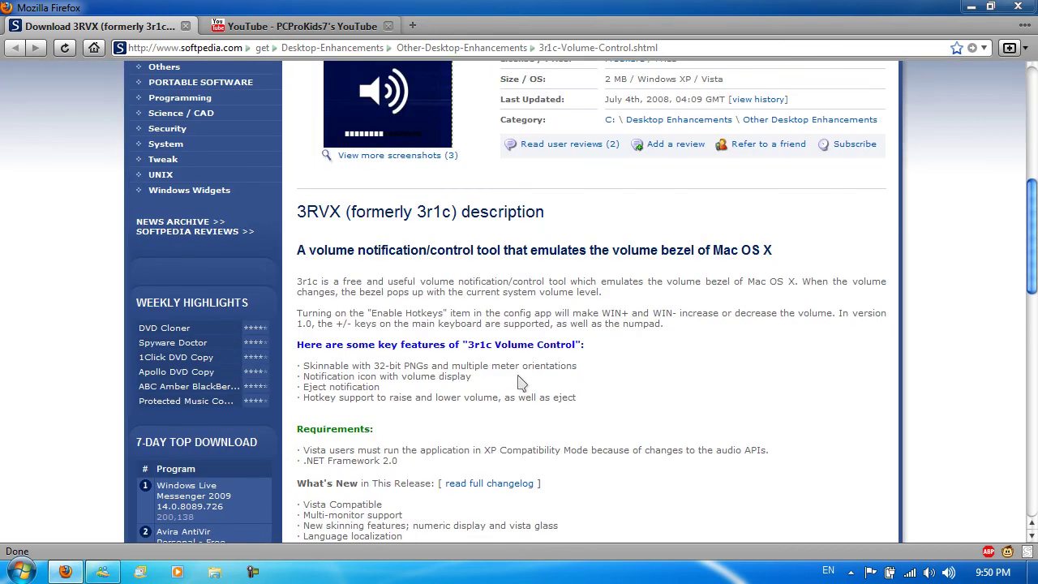
pyautogui.scroll(10, 484, 374)
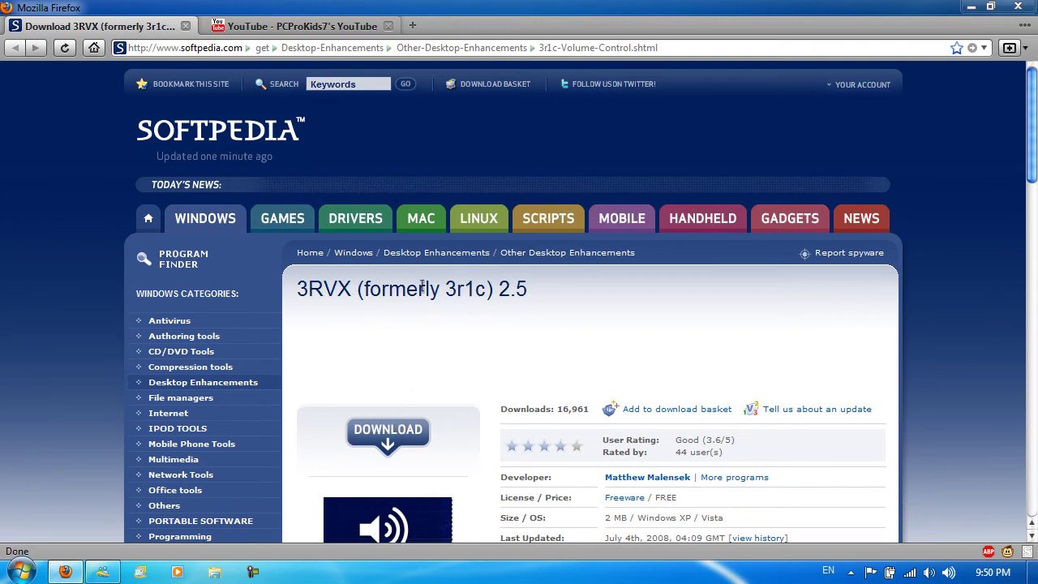
# Step: Minimize Firefox and lower the system volume with the tray volume slider
pyautogui.click(971, 6)
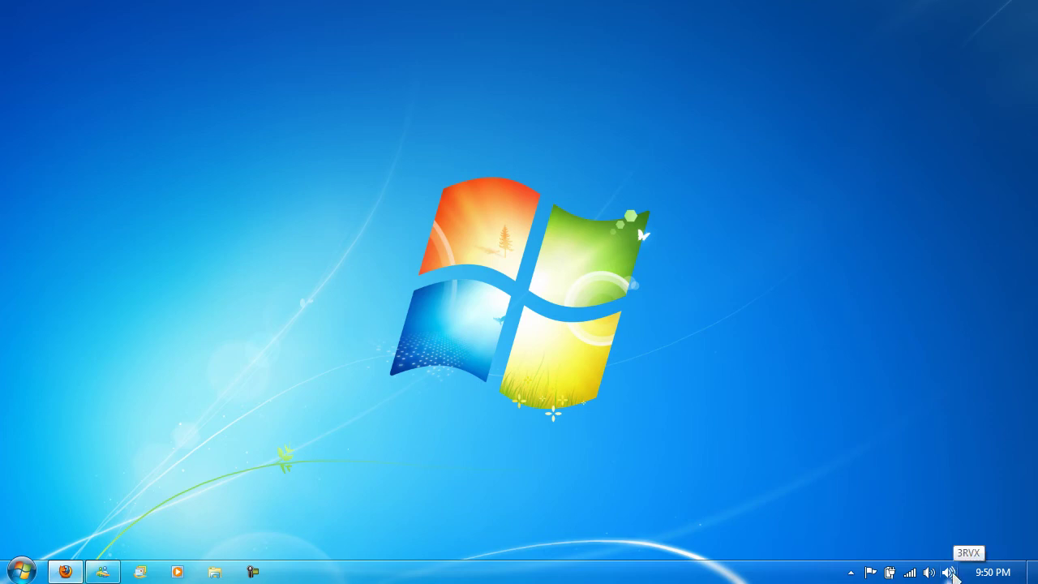
pyautogui.click(954, 575)
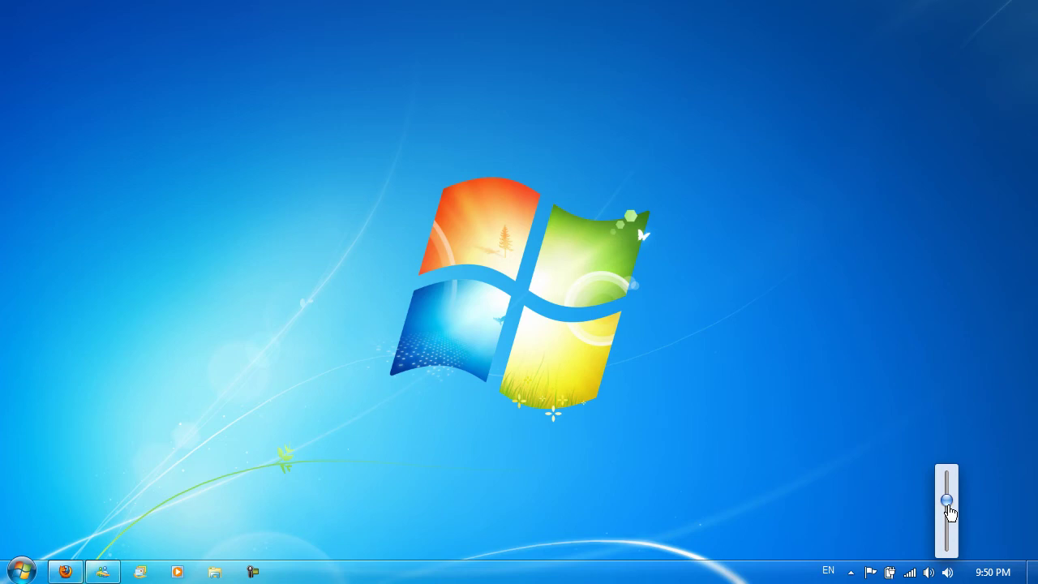
pyautogui.moveTo(950, 513); pyautogui.dragTo(948, 479)
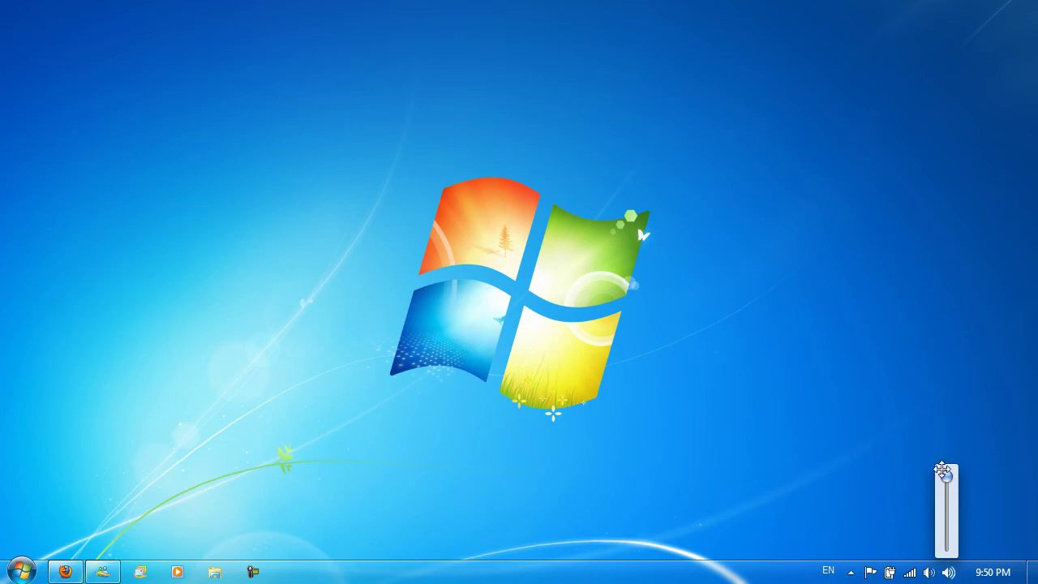
pyautogui.click(598, 399)
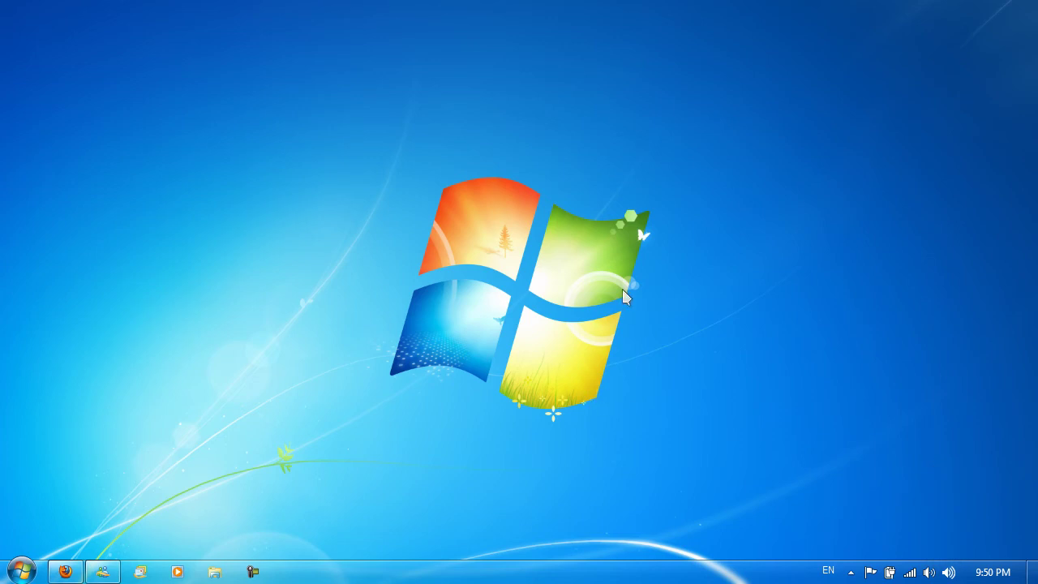
# Step: Nudge the volume up and down repeatedly with the volume keys, watching the 3RVX bezel
pyautogui.press('XF86AudioRaiseVolume')
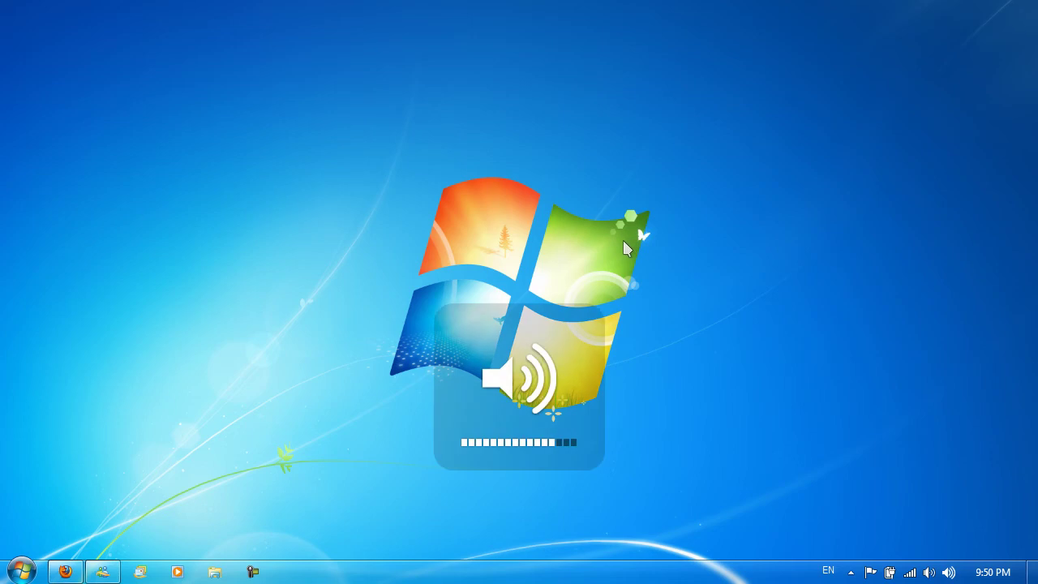
pyautogui.press('XF86AudioLowerVolume')
pyautogui.press('XF86AudioLowerVolume')
pyautogui.press('XF86AudioLowerVolume')
pyautogui.press('XF86AudioLowerVolume')
pyautogui.press('XF86AudioLowerVolume')
pyautogui.press('XF86AudioLowerVolume')
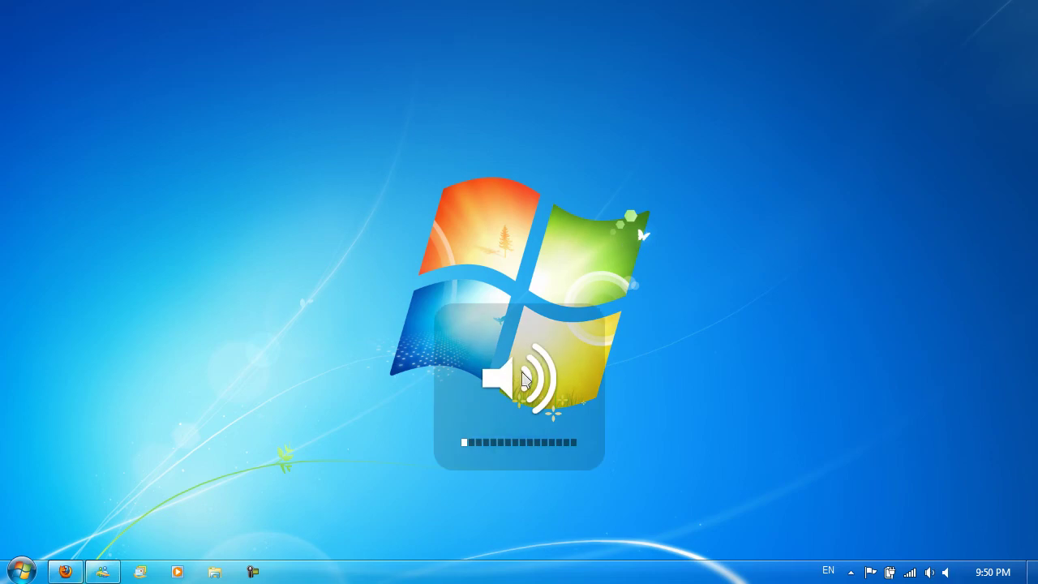
pyautogui.press('XF86AudioRaiseVolume')
pyautogui.press('XF86AudioRaiseVolume')
pyautogui.press('XF86AudioRaiseVolume')
pyautogui.press('XF86AudioRaiseVolume')
pyautogui.press('XF86AudioRaiseVolume')
pyautogui.press('XF86AudioRaiseVolume')
pyautogui.press('XF86AudioRaiseVolume')
pyautogui.press('XF86AudioRaiseVolume')
pyautogui.press('XF86AudioLowerVolume')
pyautogui.press('XF86AudioLowerVolume')
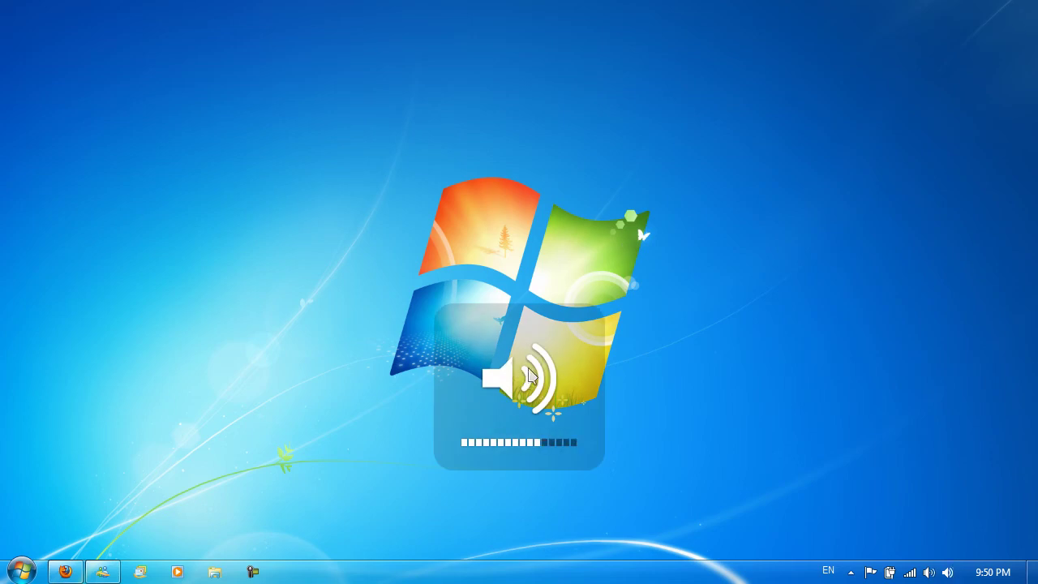
pyautogui.press('XF86AudioRaiseVolume')
pyautogui.press('XF86AudioRaiseVolume')
pyautogui.press('XF86AudioRaiseVolume')
pyautogui.press('XF86AudioRaiseVolume')
pyautogui.press('XF86AudioRaiseVolume')
pyautogui.press('XF86AudioLowerVolume')
pyautogui.press('XF86AudioLowerVolume')
pyautogui.press('XF86AudioLowerVolume')
pyautogui.press('XF86AudioRaiseVolume')
pyautogui.press('XF86AudioLowerVolume')
pyautogui.press('XF86AudioLowerVolume')
pyautogui.press('XF86AudioLowerVolume')
pyautogui.press('XF86AudioLowerVolume')
pyautogui.press('XF86AudioLowerVolume')
pyautogui.press('XF86AudioLowerVolume')
pyautogui.press('XF86AudioLowerVolume')
pyautogui.press('XF86AudioLowerVolume')
pyautogui.press('XF86AudioLowerVolume')
pyautogui.press('XF86AudioLowerVolume')
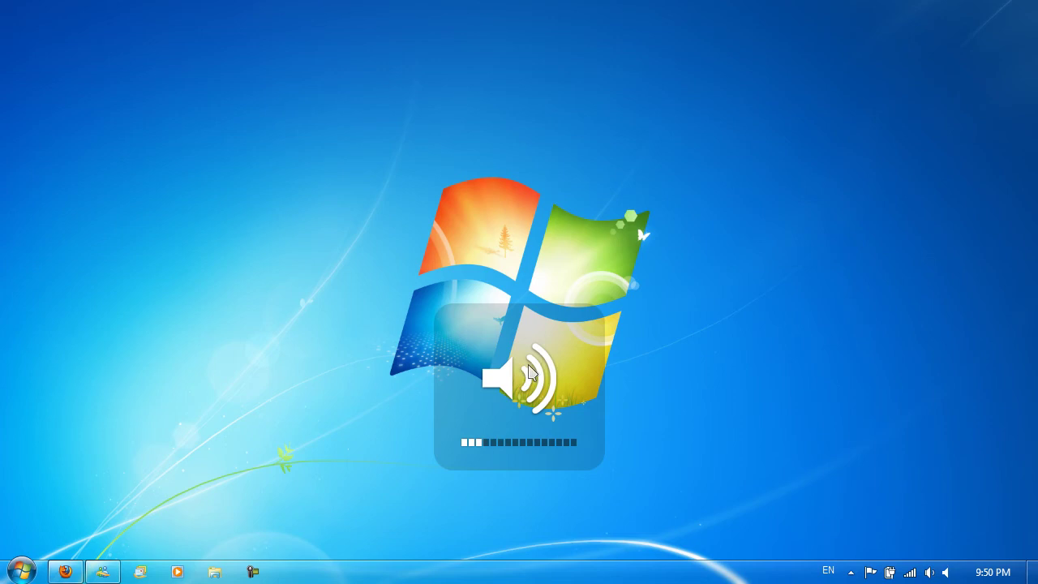
pyautogui.press('XF86AudioLowerVolume')
pyautogui.press('XF86AudioLowerVolume')
pyautogui.press('XF86AudioRaiseVolume')
pyautogui.press('XF86AudioRaiseVolume')
pyautogui.press('XF86AudioRaiseVolume')
pyautogui.press('XF86AudioRaiseVolume')
pyautogui.press('XF86AudioRaiseVolume')
pyautogui.press('XF86AudioRaiseVolume')
pyautogui.press('XF86AudioRaiseVolume')
pyautogui.press('XF86AudioRaiseVolume')
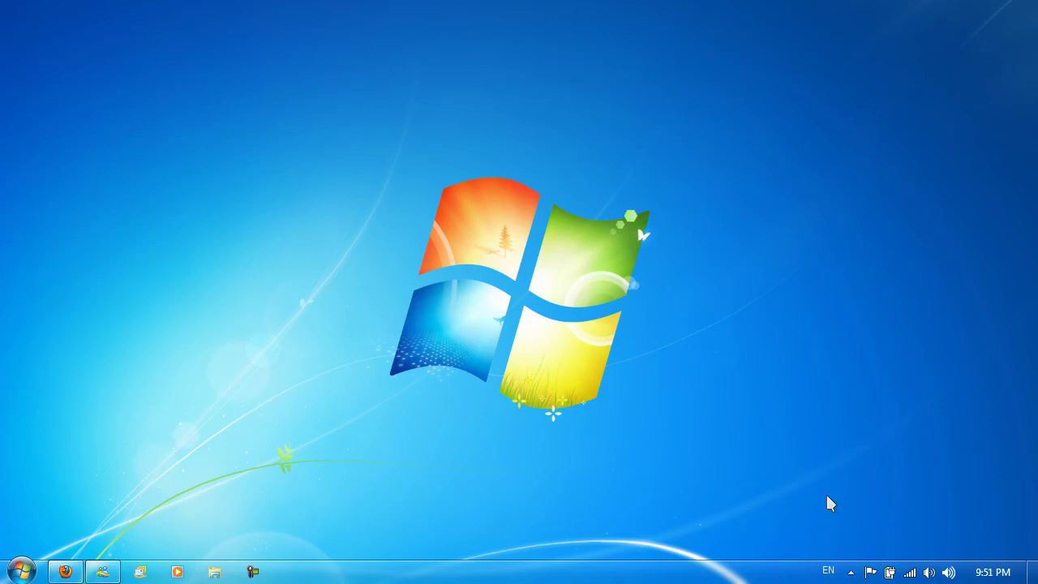
pyautogui.press('super')
pyautogui.press('super')
pyautogui.press('XF86AudioRaiseVolume')
pyautogui.press('XF86AudioLowerVolume')
pyautogui.press('XF86AudioLowerVolume')
pyautogui.press('XF86AudioLowerVolume')
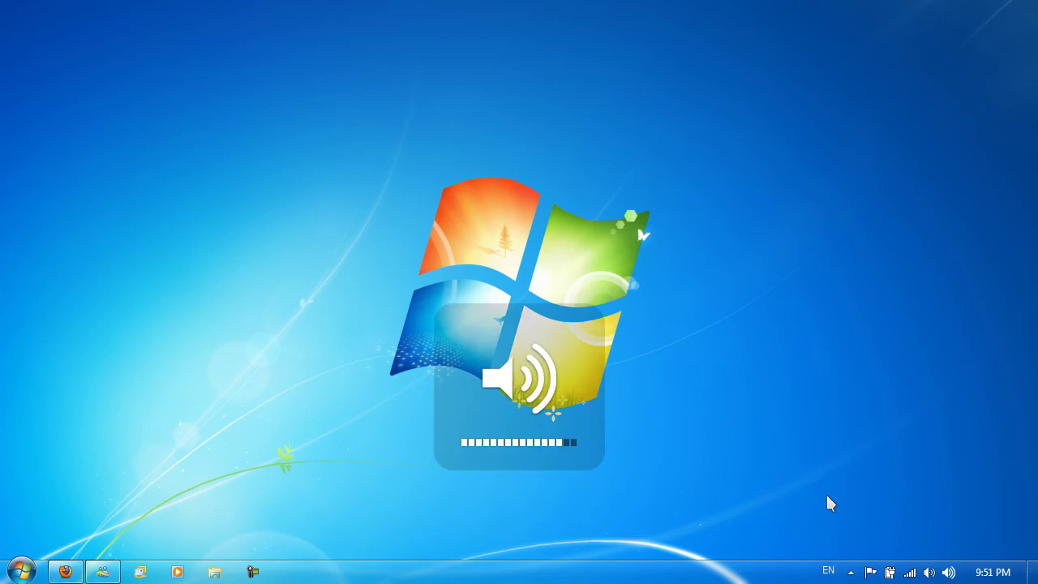
pyautogui.press('XF86AudioRaiseVolume')
pyautogui.press('XF86AudioRaiseVolume')
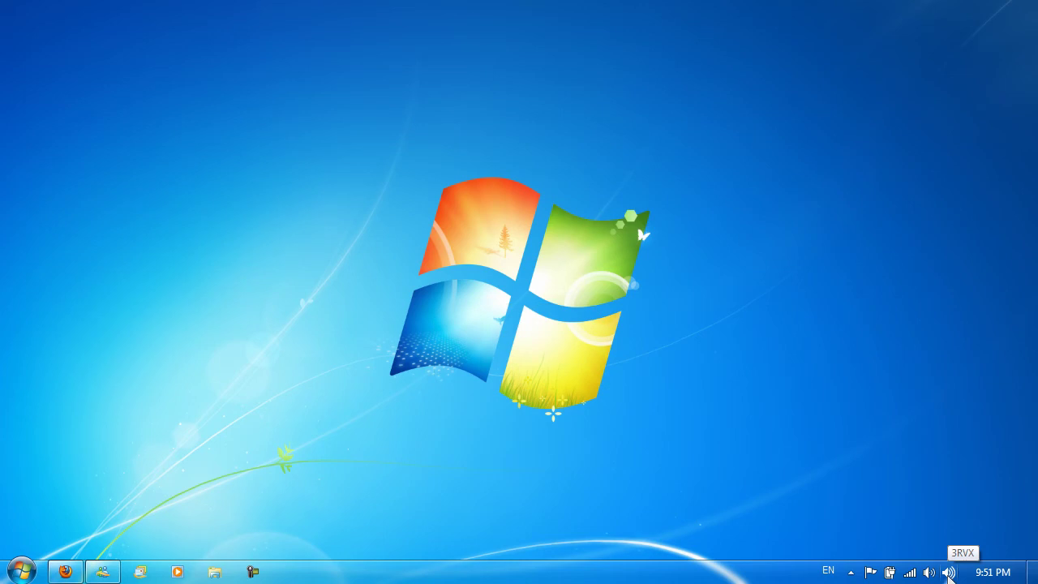
# Step: Open 3RVX Settings from the tray icon's right-click menu
pyautogui.rightClick(949, 573)
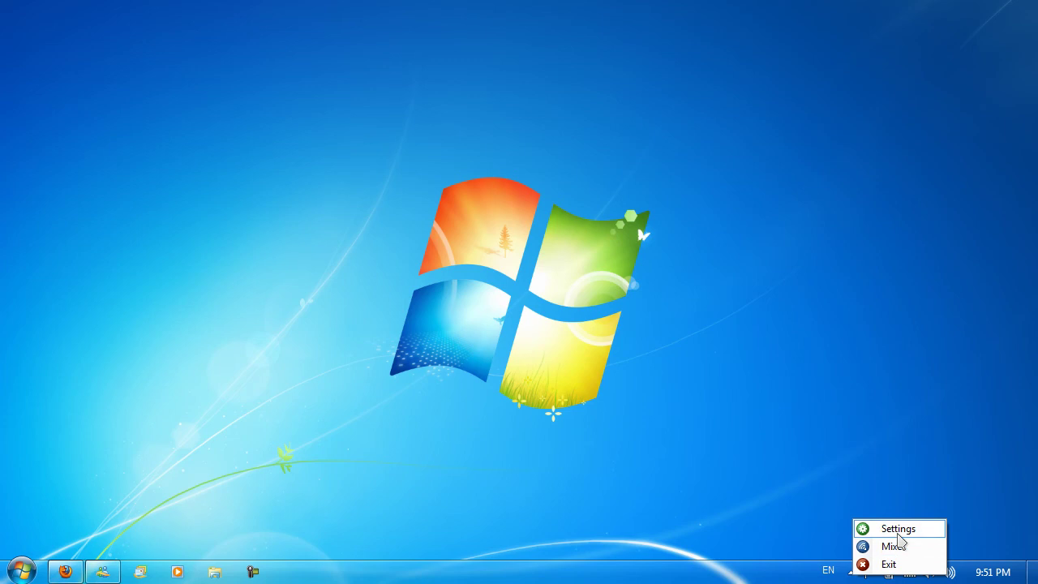
pyautogui.click(898, 535)
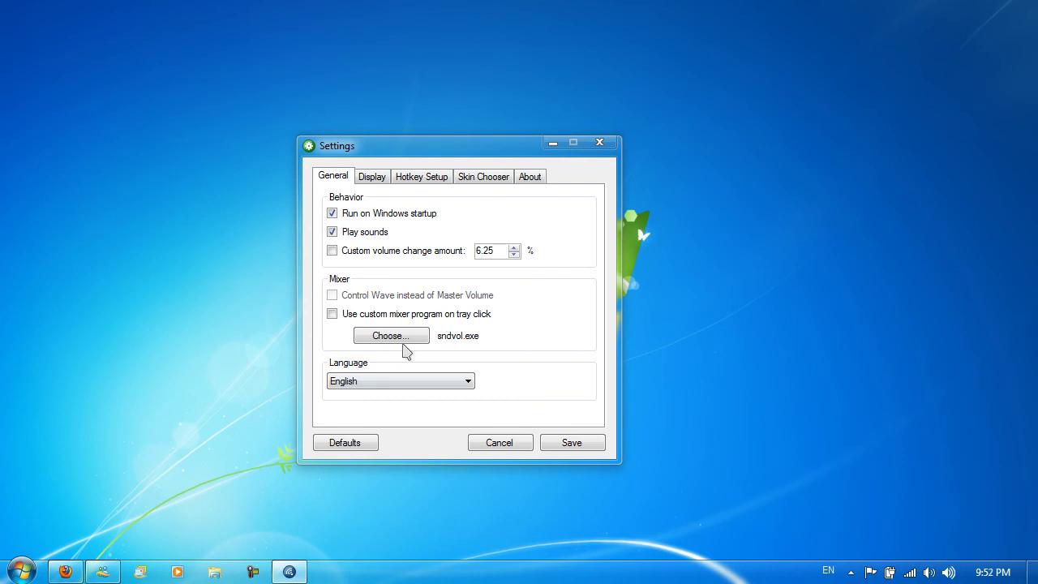
# Step: Enable and save the custom mixer on tray click, test Volume Mixer, then reopen Settings
pyautogui.click(349, 318)
pyautogui.click(593, 450)
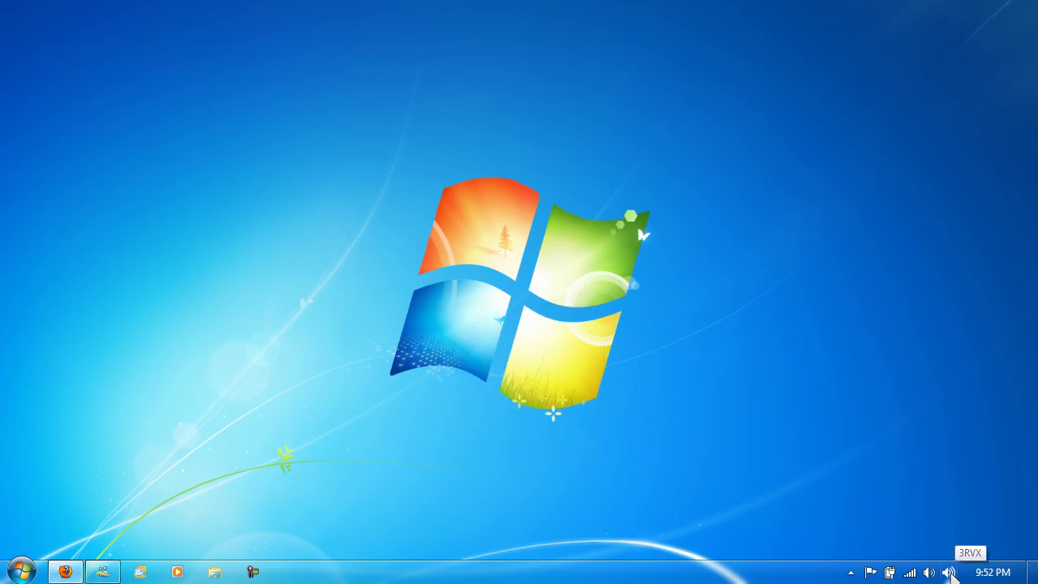
pyautogui.click(949, 572)
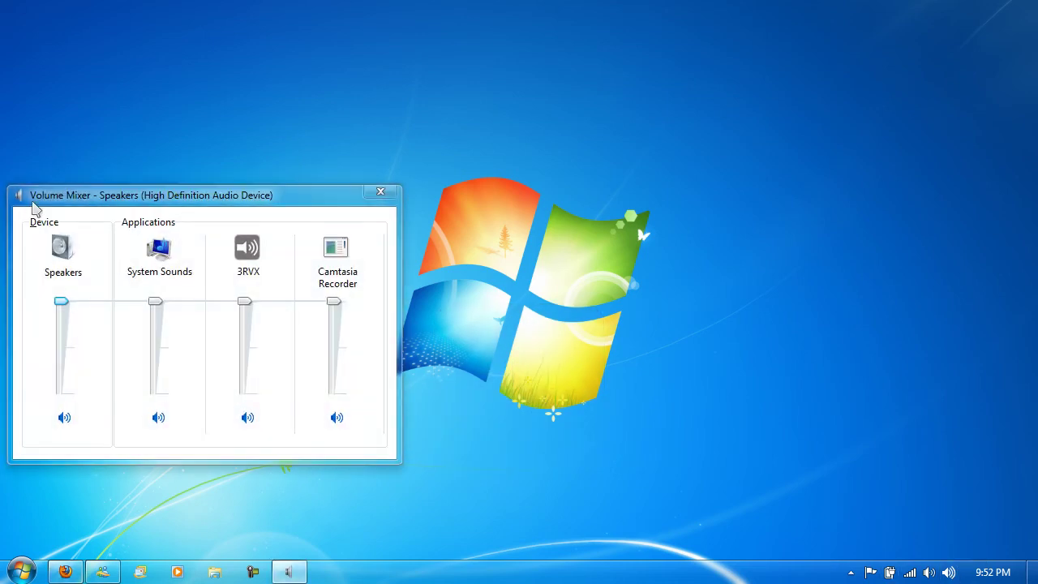
pyautogui.click(382, 192)
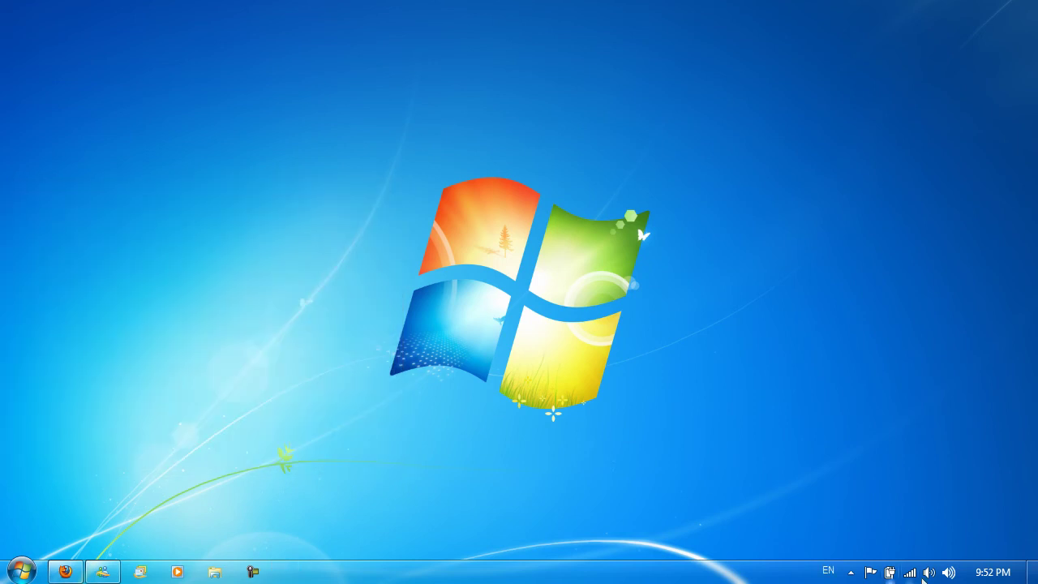
pyautogui.rightClick(949, 572)
pyautogui.click(917, 538)
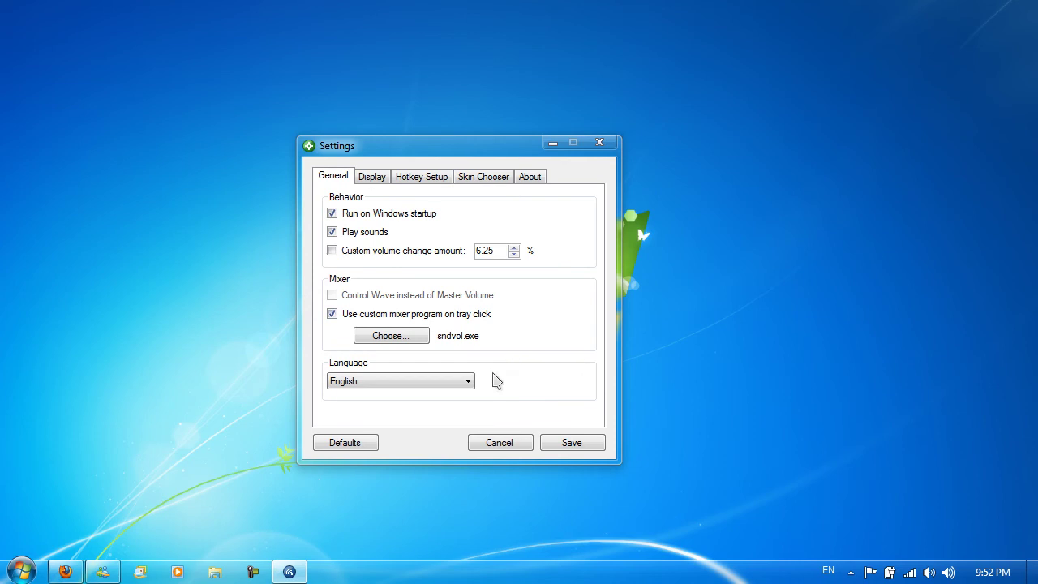
# Step: Leave the language as English and switch to the Display settings
pyautogui.click(408, 388)
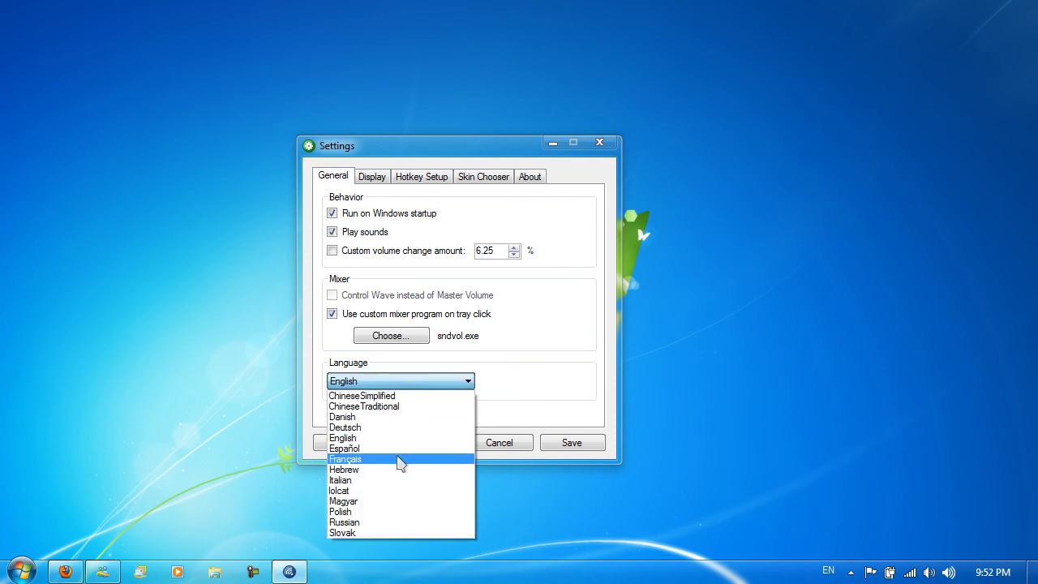
pyautogui.click(397, 438)
pyautogui.click(374, 180)
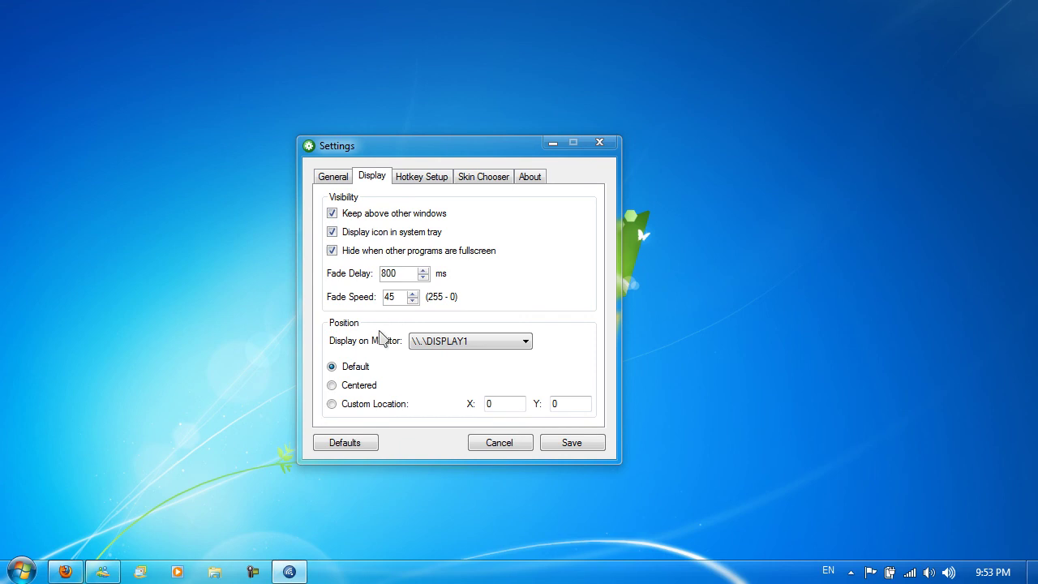
# Step: Keep DISPLAY1 as the monitor and set the bezel position to Centered
pyautogui.click(427, 346)
pyautogui.click(426, 361)
pyautogui.moveTo(444, 138); pyautogui.dragTo(240, 9)
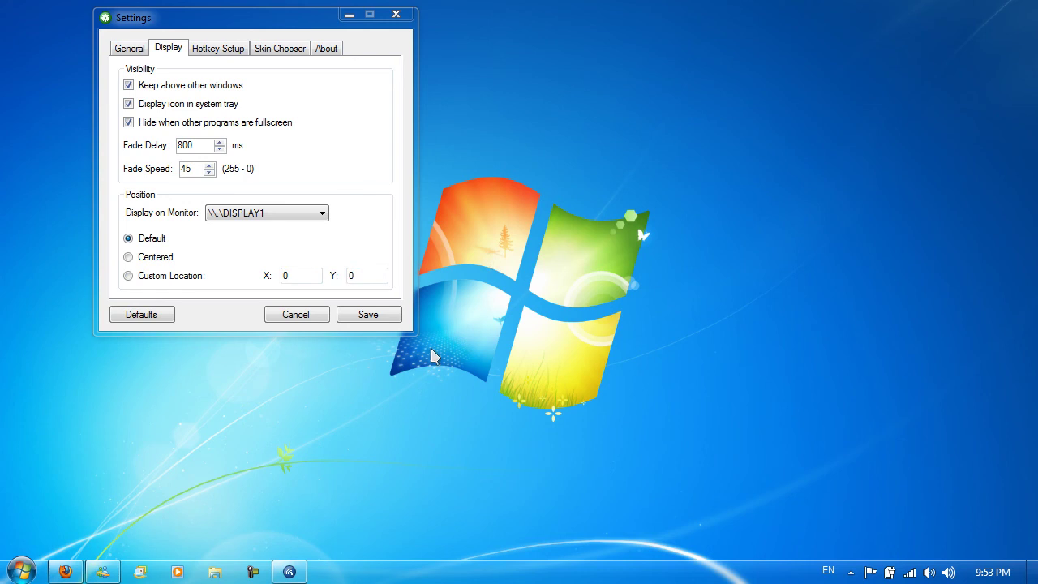
pyautogui.click(147, 284)
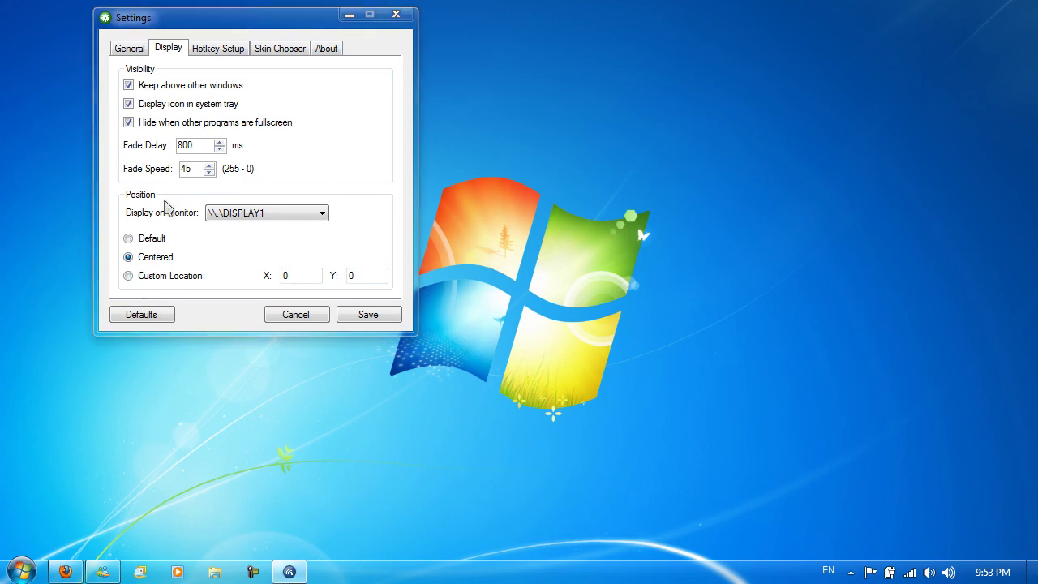
# Step: Save the Centered position and toggle volume down and up to see the centered bezel
pyautogui.click(375, 317)
pyautogui.press('XF86AudioLowerVolume')
pyautogui.press('XF86AudioLowerVolume')
pyautogui.press('XF86AudioLowerVolume')
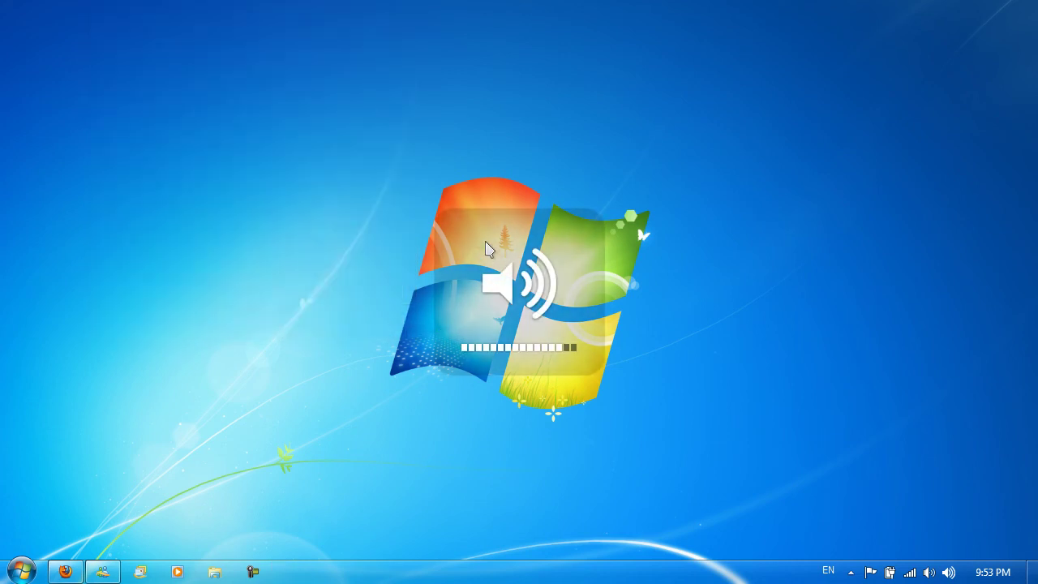
pyautogui.press('XF86AudioRaiseVolume')
pyautogui.press('XF86AudioRaiseVolume')
pyautogui.press('XF86AudioRaiseVolume')
pyautogui.press('XF86AudioLowerVolume')
pyautogui.press('XF86AudioLowerVolume')
pyautogui.press('XF86AudioLowerVolume')
pyautogui.press('XF86AudioLowerVolume')
pyautogui.press('XF86AudioRaiseVolume')
pyautogui.press('XF86AudioLowerVolume')
pyautogui.press('XF86AudioLowerVolume')
pyautogui.press('XF86AudioLowerVolume')
pyautogui.press('XF86AudioLowerVolume')
pyautogui.press('XF86AudioRaiseVolume')
pyautogui.press('XF86AudioRaiseVolume')
pyautogui.press('XF86AudioRaiseVolume')
pyautogui.press('XF86AudioRaiseVolume')
pyautogui.press('XF86AudioRaiseVolume')
pyautogui.press('XF86AudioRaiseVolume')
pyautogui.press('XF86AudioRaiseVolume')
pyautogui.press('XF86AudioLowerVolume')
pyautogui.press('XF86AudioLowerVolume')
pyautogui.press('XF86AudioLowerVolume')
pyautogui.press('XF86AudioLowerVolume')
pyautogui.press('XF86AudioLowerVolume')
pyautogui.press('XF86AudioRaiseVolume')
pyautogui.press('XF86AudioRaiseVolume')
pyautogui.press('XF86AudioRaiseVolume')
pyautogui.press('XF86AudioRaiseVolume')
pyautogui.press('XF86AudioRaiseVolume')
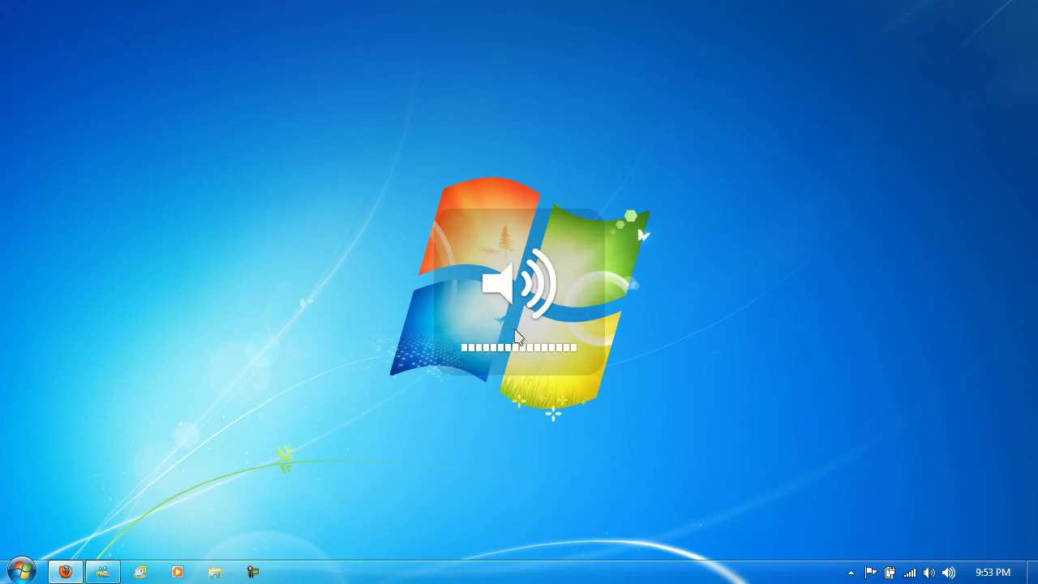
# Step: Reopen 3RVX Settings from the tray and go to the Hotkey Setup list
pyautogui.rightClick(950, 573)
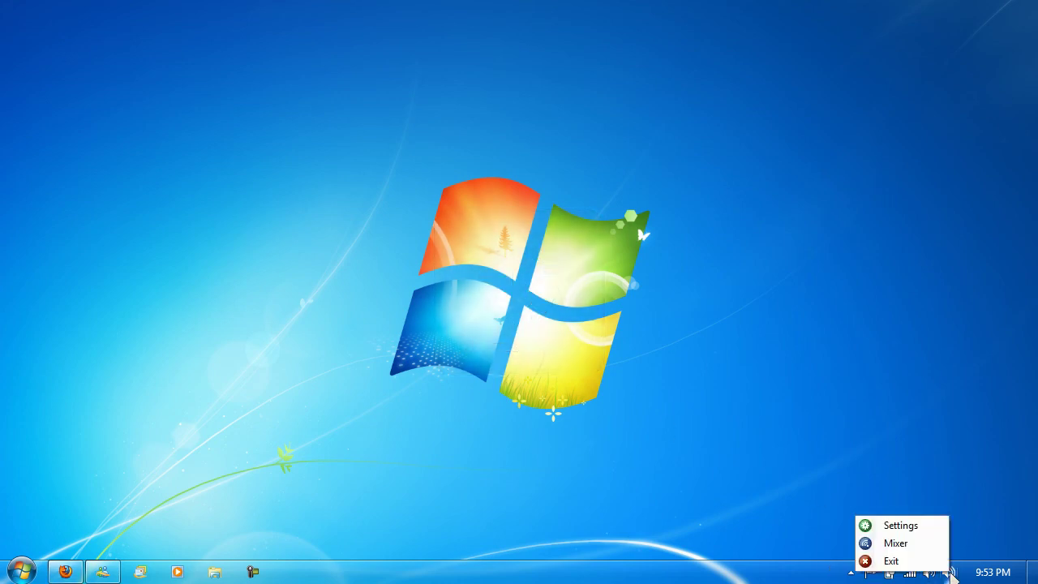
pyautogui.click(907, 528)
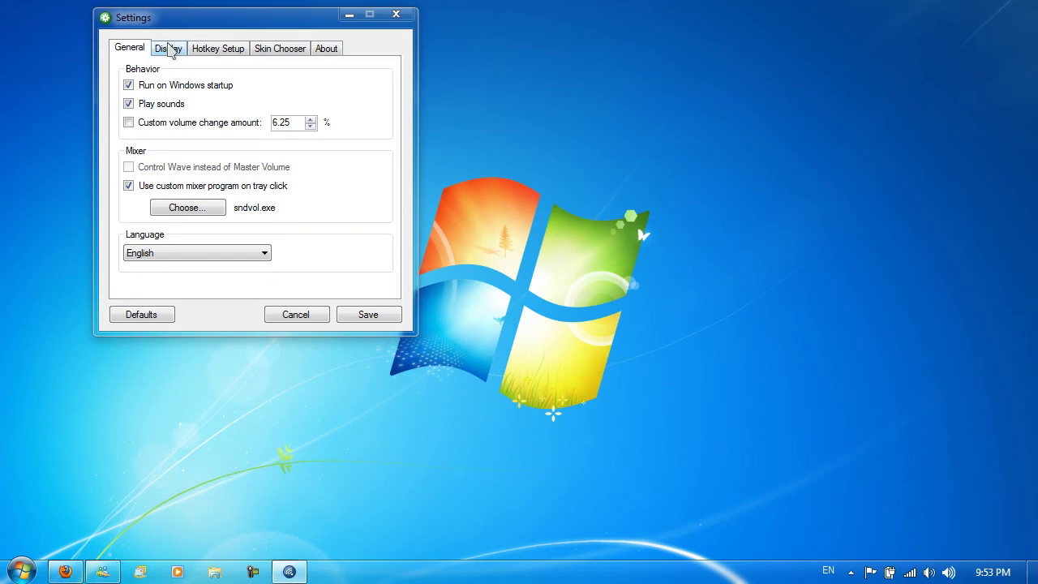
pyautogui.click(171, 50)
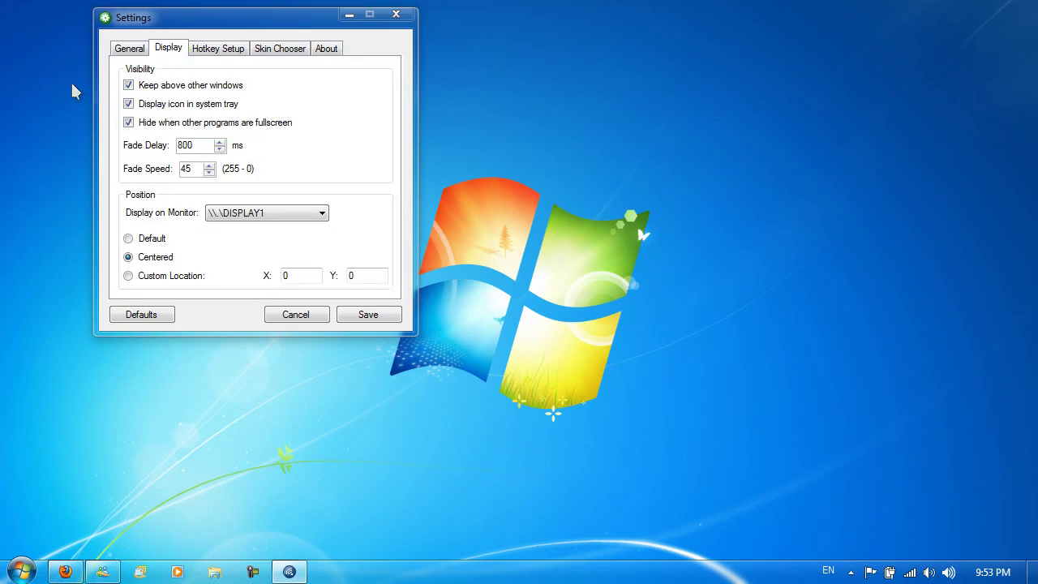
pyautogui.click(205, 53)
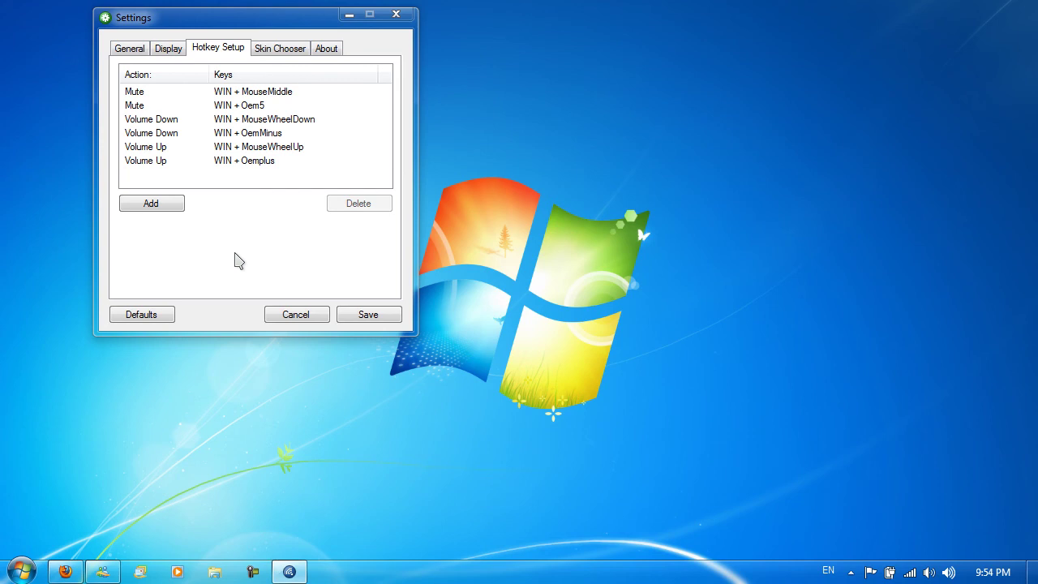
# Step: Review the existing Mute, Volume Down and Volume Up hotkeys, then add a blank hotkey entry
pyautogui.click(199, 133)
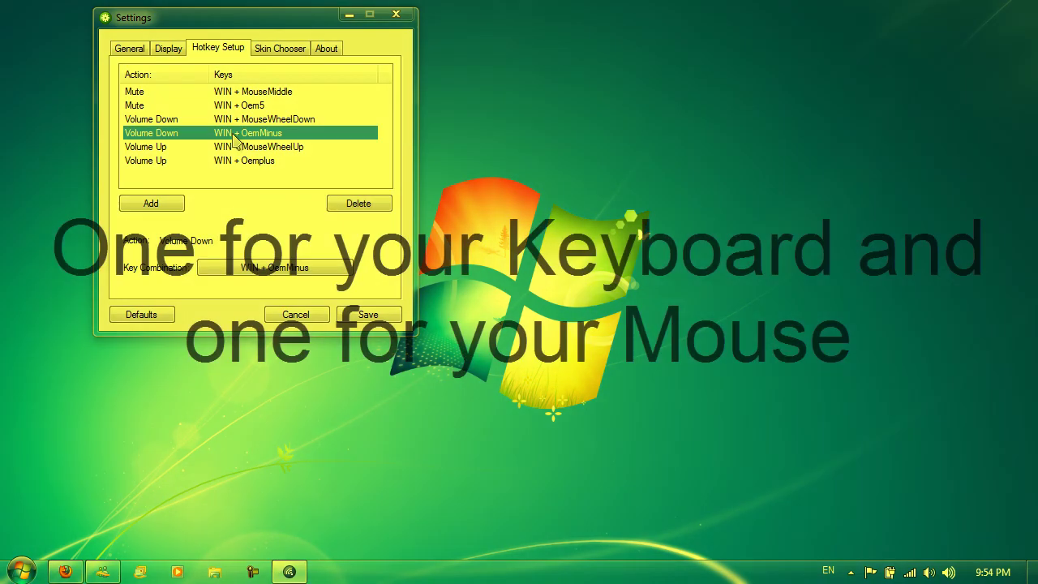
pyautogui.click(243, 121)
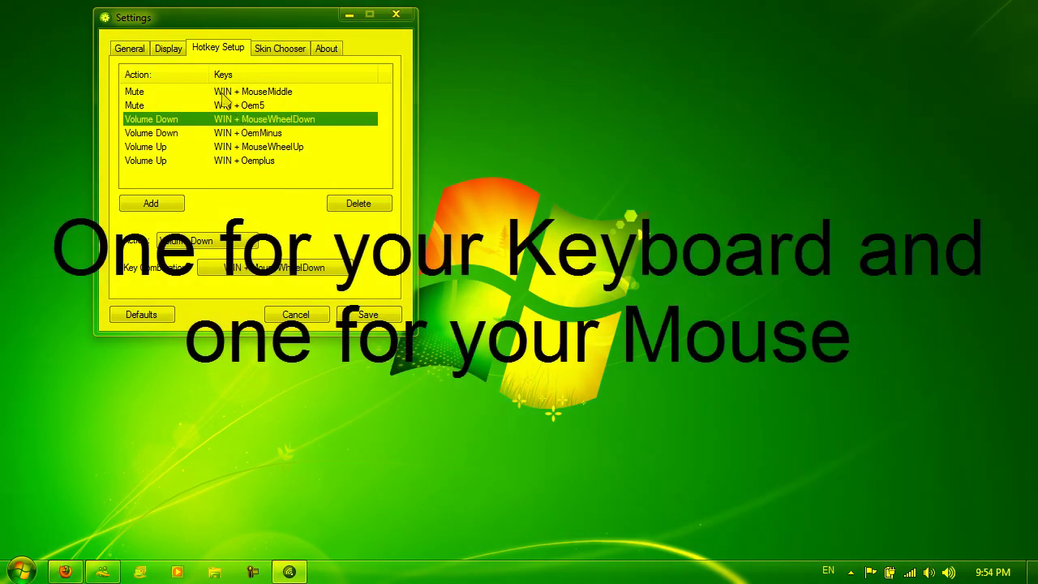
pyautogui.click(227, 92)
pyautogui.click(226, 106)
pyautogui.click(222, 120)
pyautogui.click(209, 147)
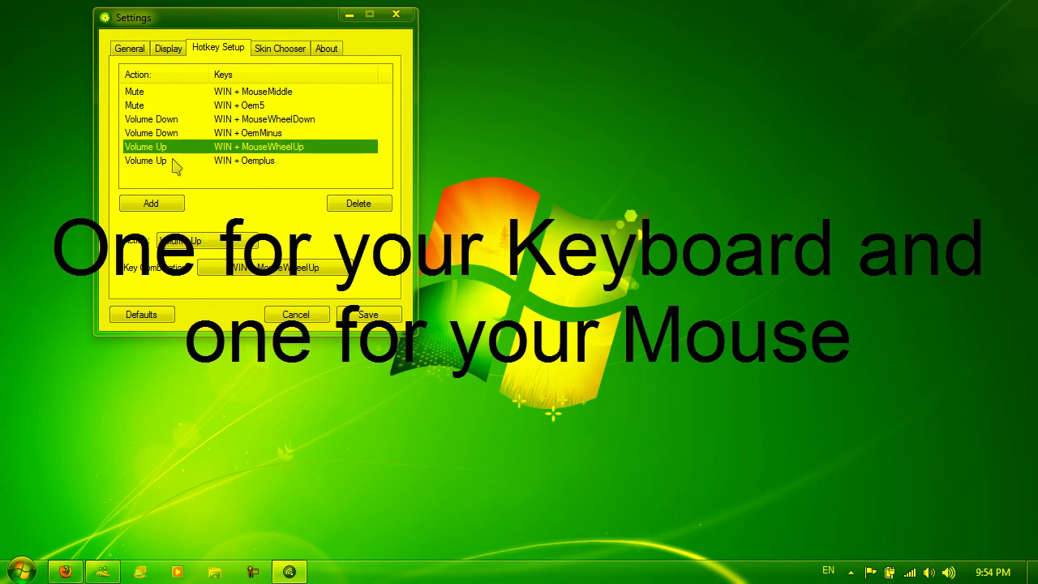
pyautogui.click(151, 203)
# Step: Assign Volume Up to the new hotkey entry with the combination ALT + Oemplus
pyautogui.click(200, 92)
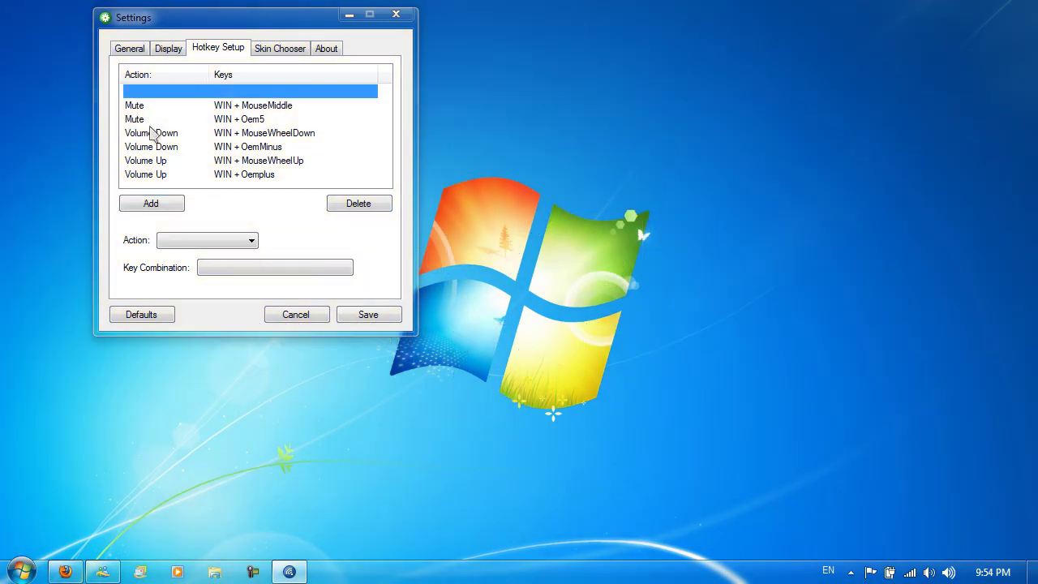
pyautogui.click(177, 245)
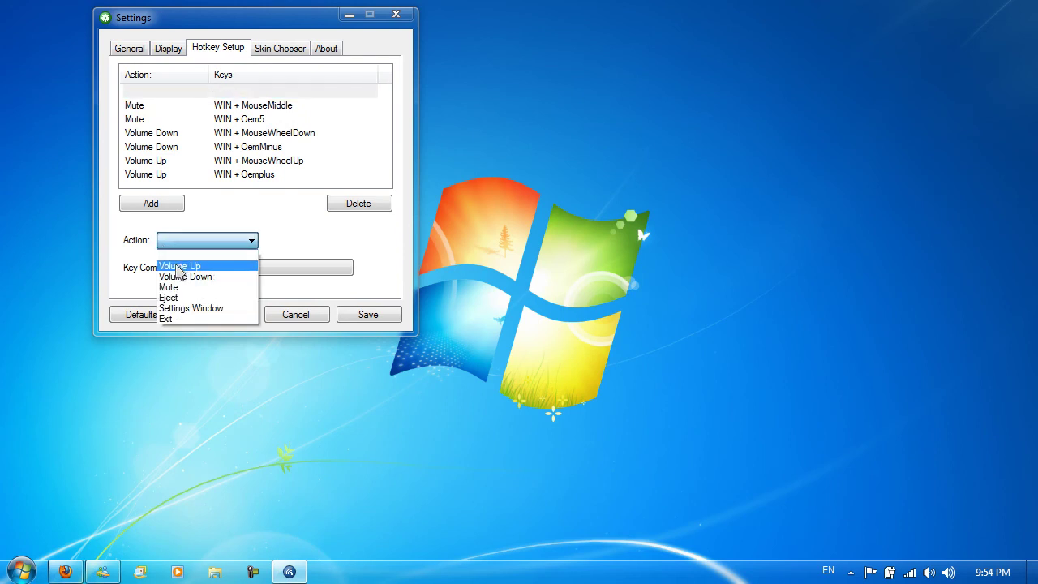
pyautogui.click(179, 267)
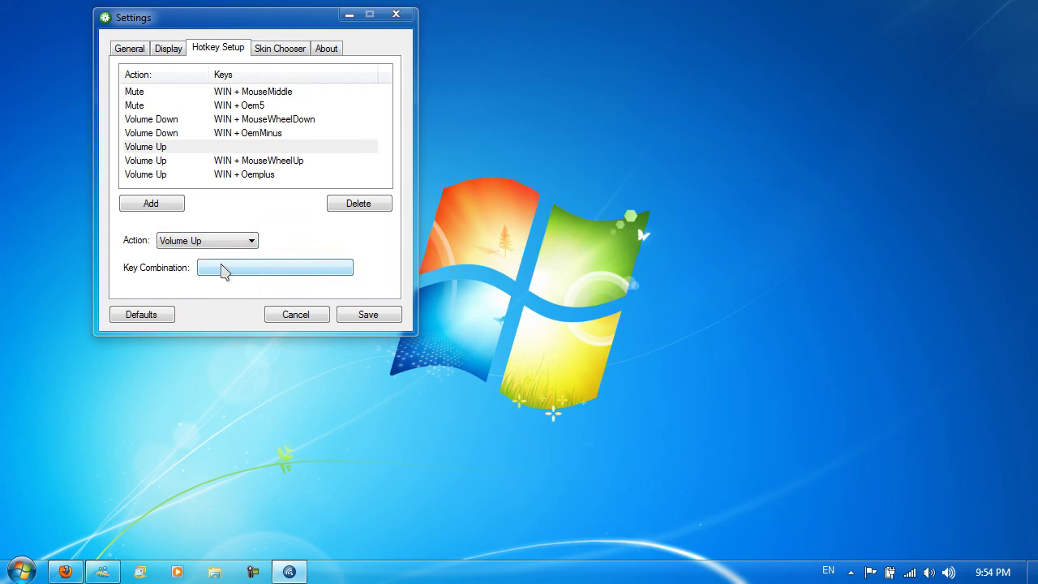
pyautogui.click(225, 271)
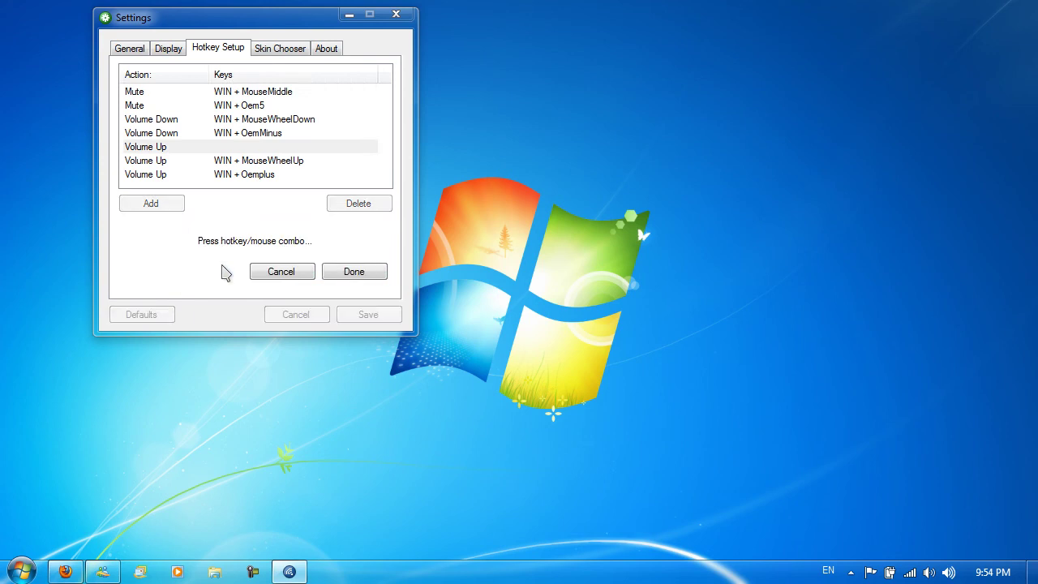
pyautogui.press('alt')
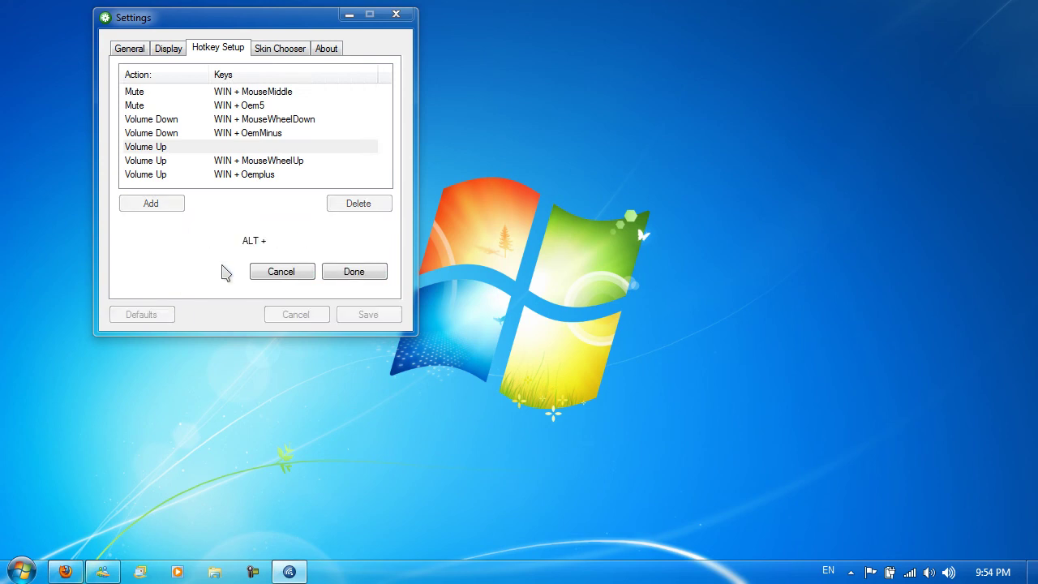
pyautogui.hotkey('alt', '=')
pyautogui.click(361, 276)
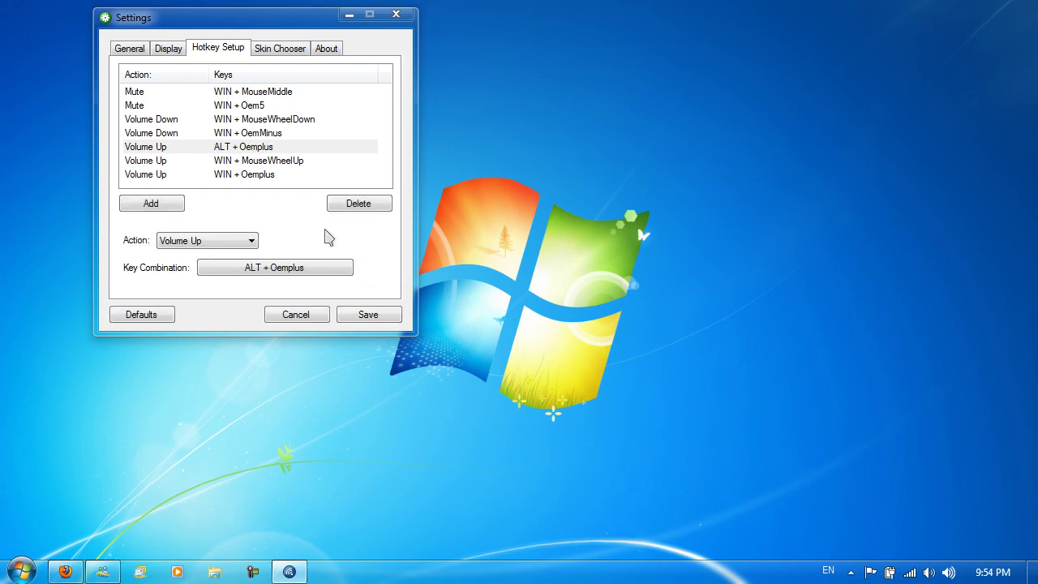
# Step: Add a Volume Down hotkey on ALT + OemMinus and save the settings
pyautogui.click(167, 208)
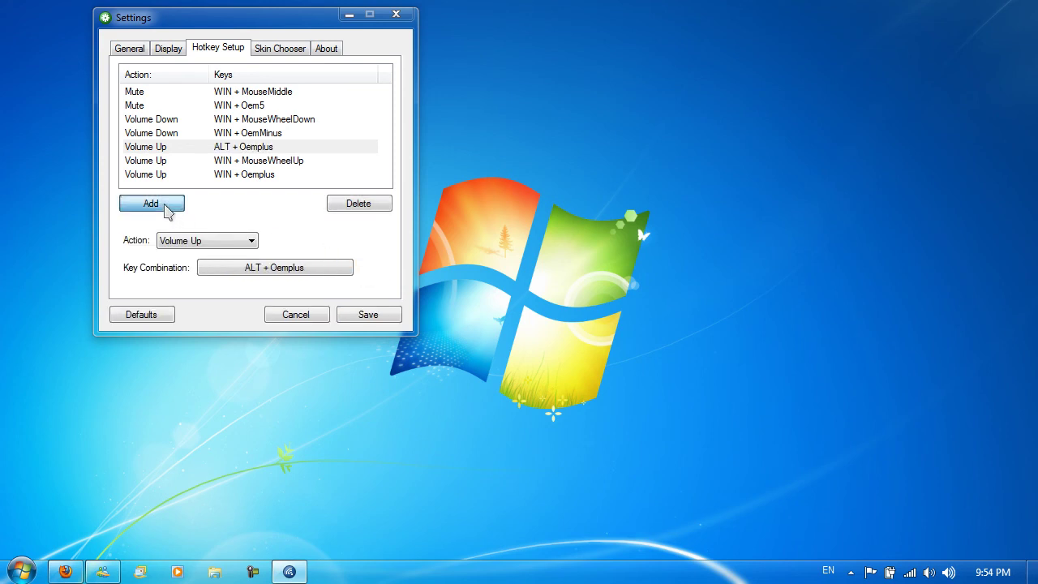
pyautogui.click(200, 245)
pyautogui.click(202, 277)
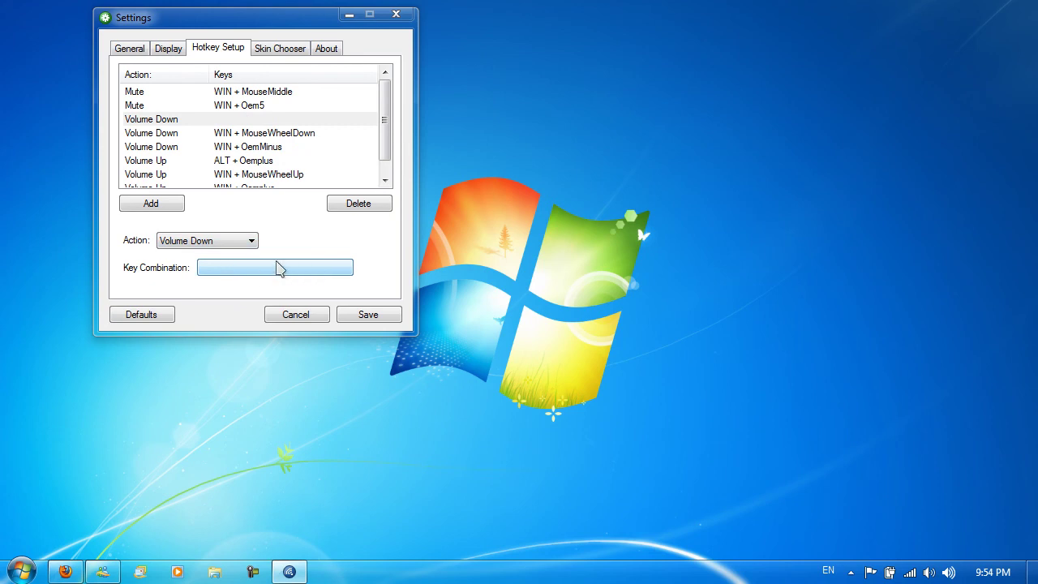
pyautogui.click(294, 271)
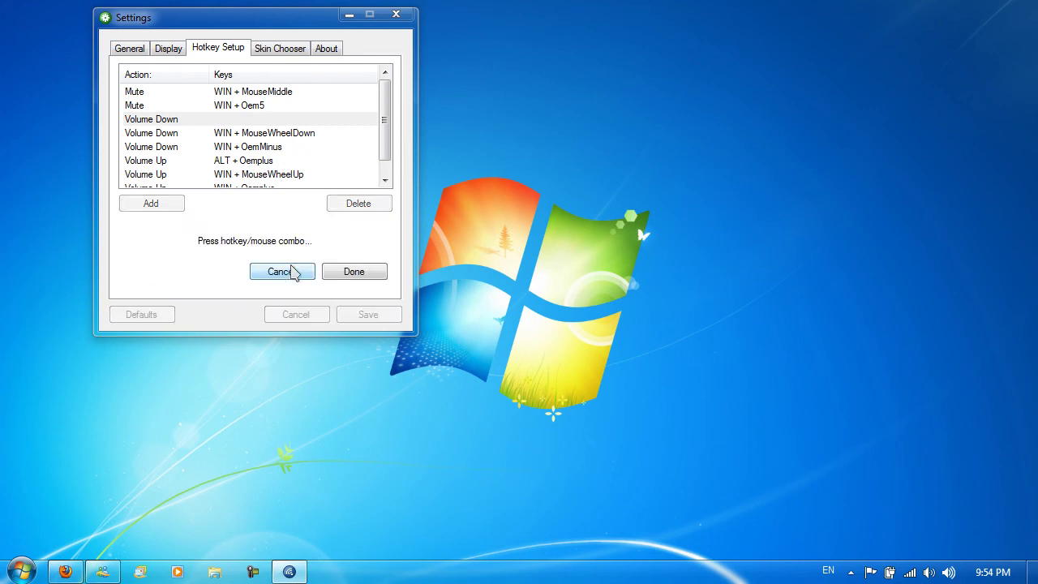
pyautogui.press('alt')
pyautogui.hotkey('alt', '-')
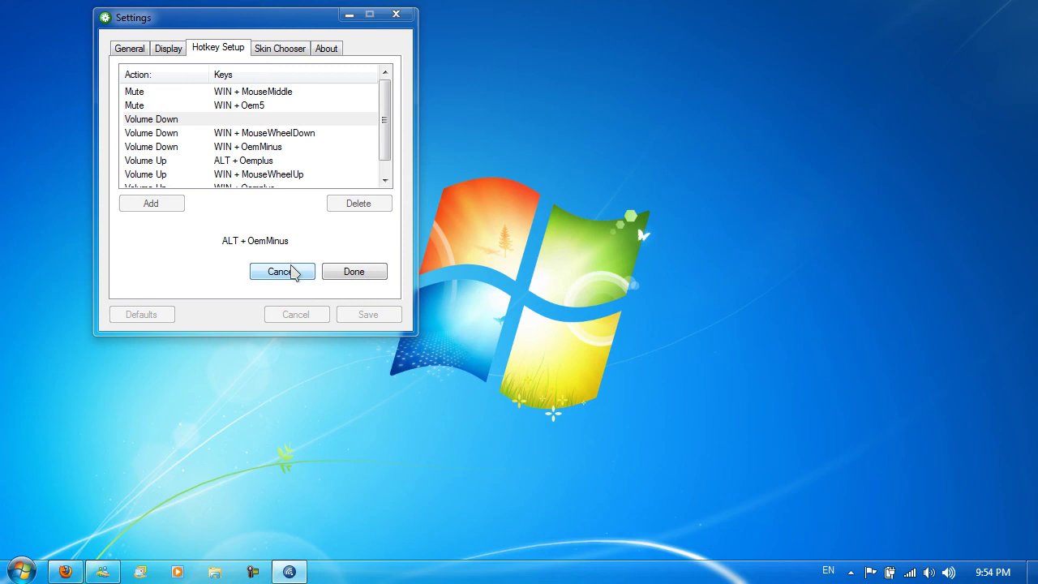
pyautogui.click(339, 275)
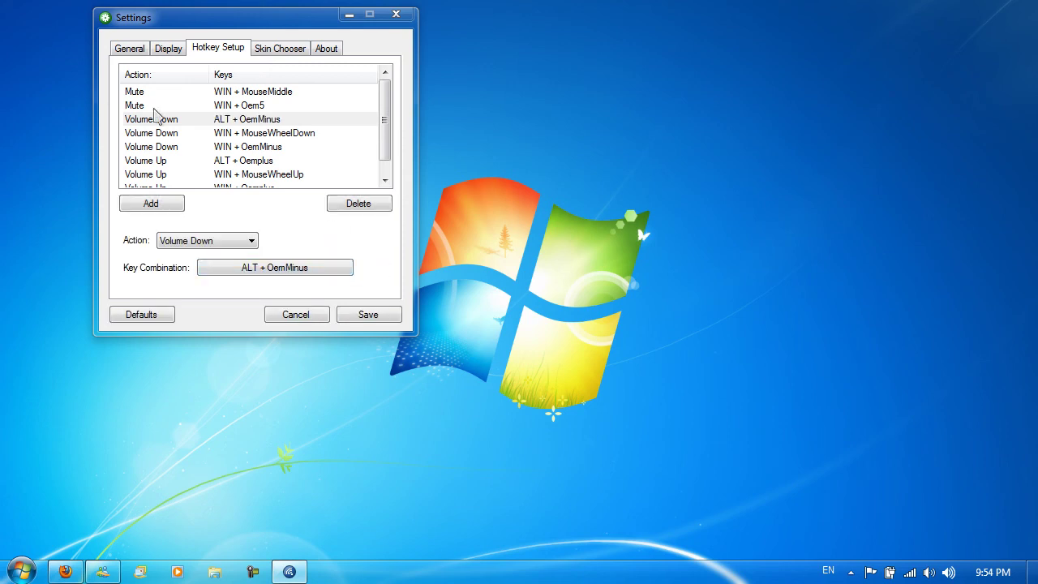
pyautogui.click(208, 146)
pyautogui.click(363, 317)
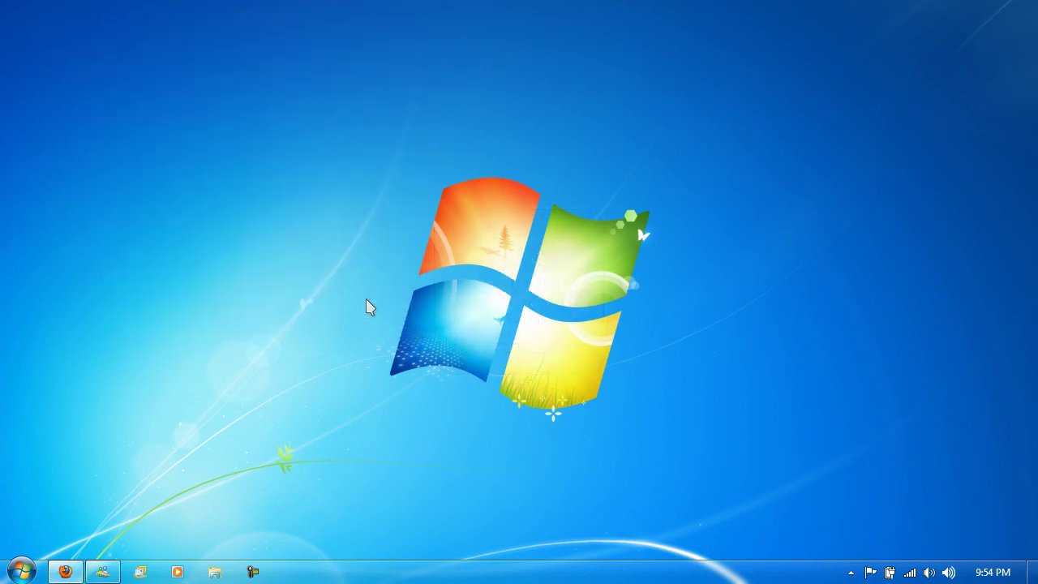
# Step: Test the new hotkeys by lowering the volume and raising it back to full
pyautogui.hotkey('alt', '-')
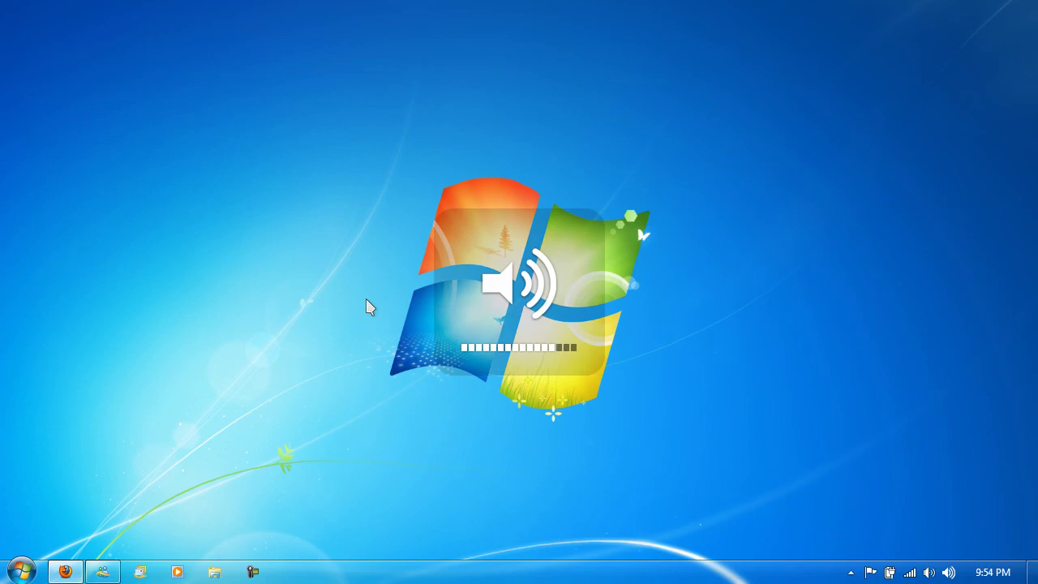
pyautogui.press('super+minus')
pyautogui.press('super+minus')
pyautogui.press('super+equal')
pyautogui.press('super+equal')
# Step: Reopen 3RVX Settings from the tray icon and show the Skin Chooser
pyautogui.rightClick(949, 572)
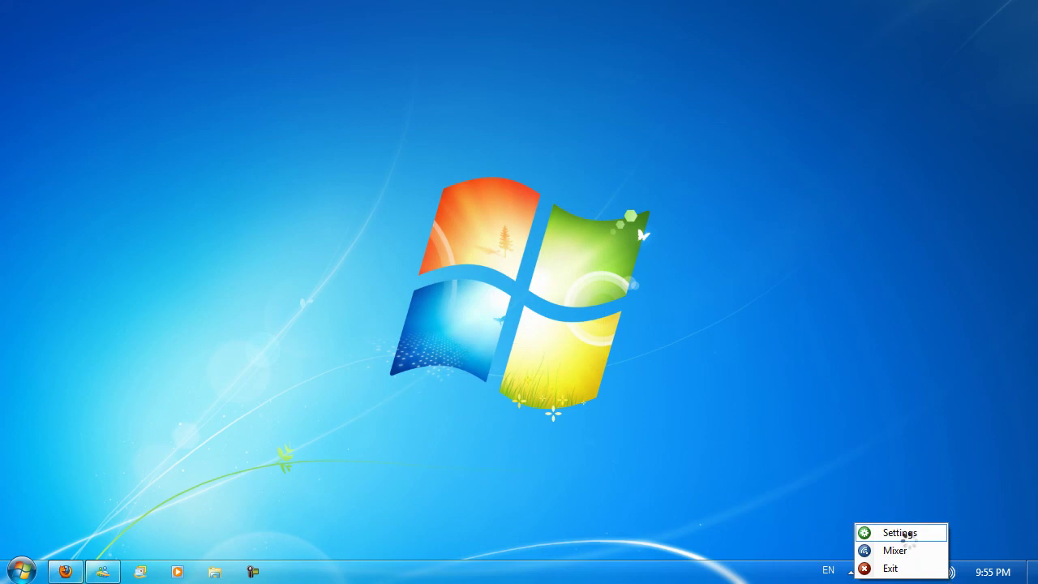
pyautogui.click(899, 533)
pyautogui.click(276, 53)
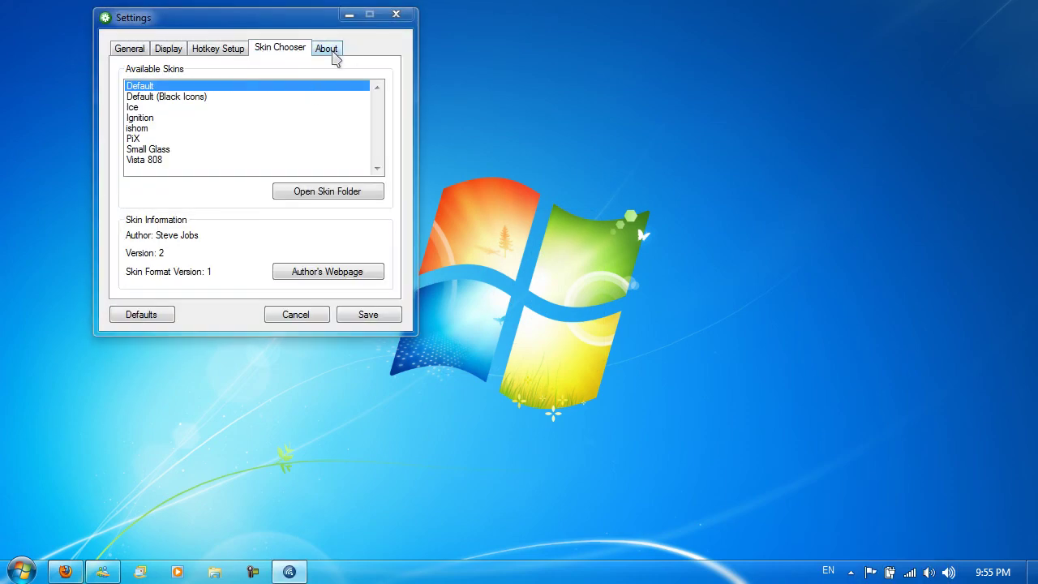
pyautogui.click(332, 53)
pyautogui.click(302, 52)
# Step: Compare the Default, Ignition and Default (Black Icons) skins
pyautogui.click(208, 98)
pyautogui.click(159, 118)
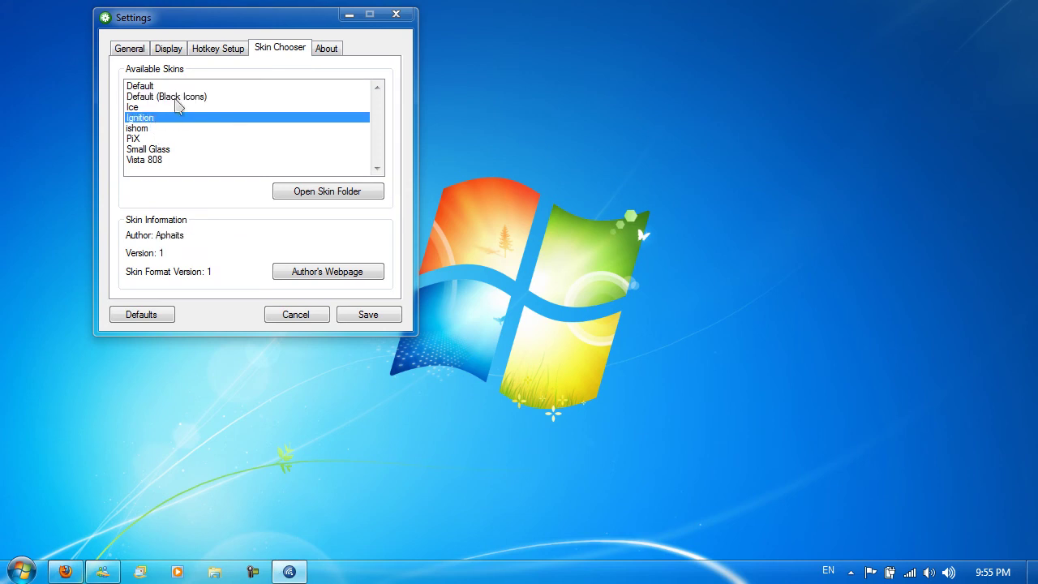
pyautogui.click(182, 87)
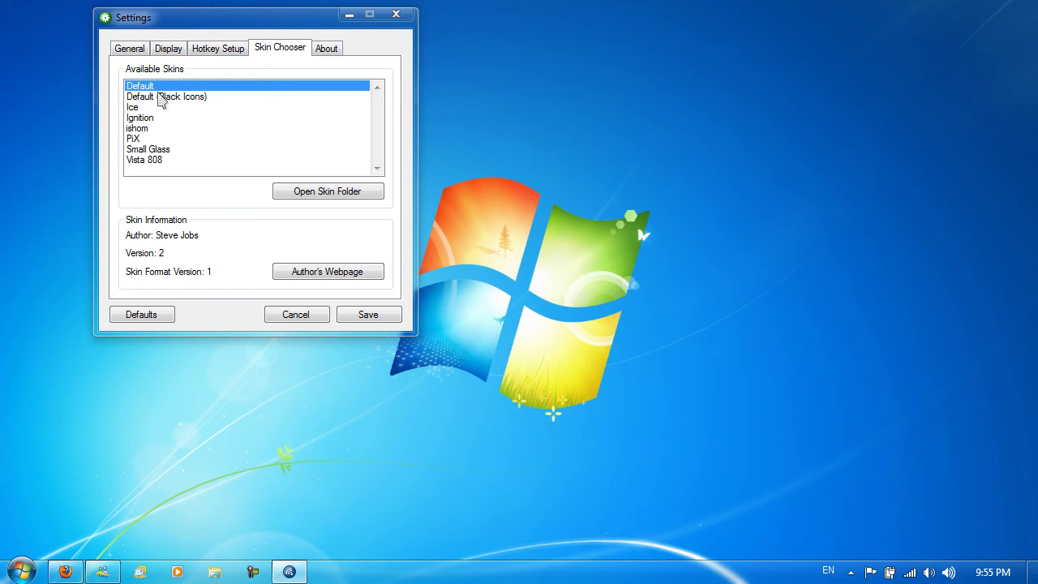
pyautogui.click(159, 95)
pyautogui.click(153, 87)
pyautogui.click(152, 95)
pyautogui.click(156, 86)
pyautogui.click(156, 95)
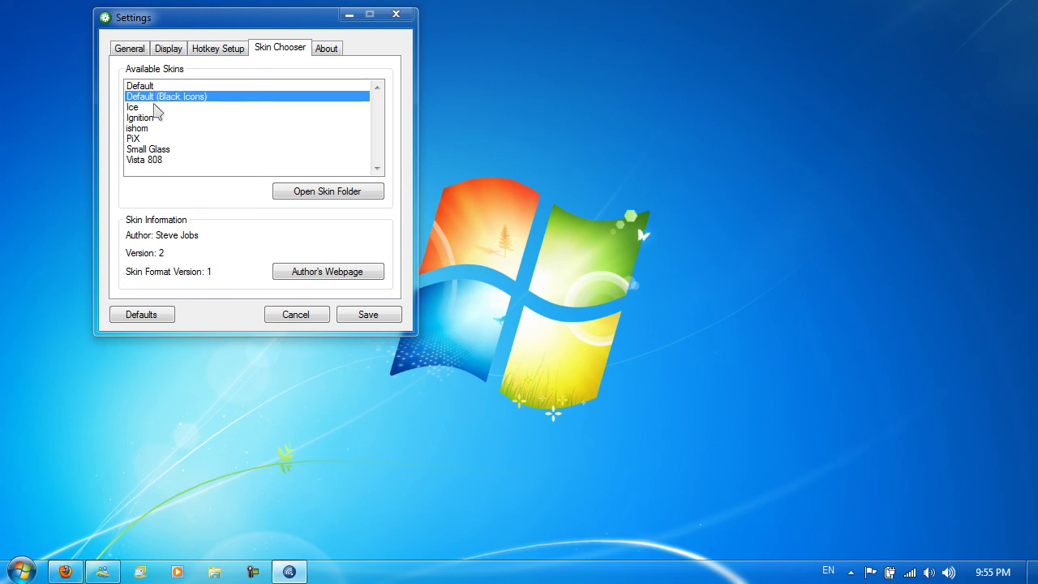
# Step: Review the Vista 808, Ignition and Ice skins, then choose Default (Black Icons)
pyautogui.click(170, 162)
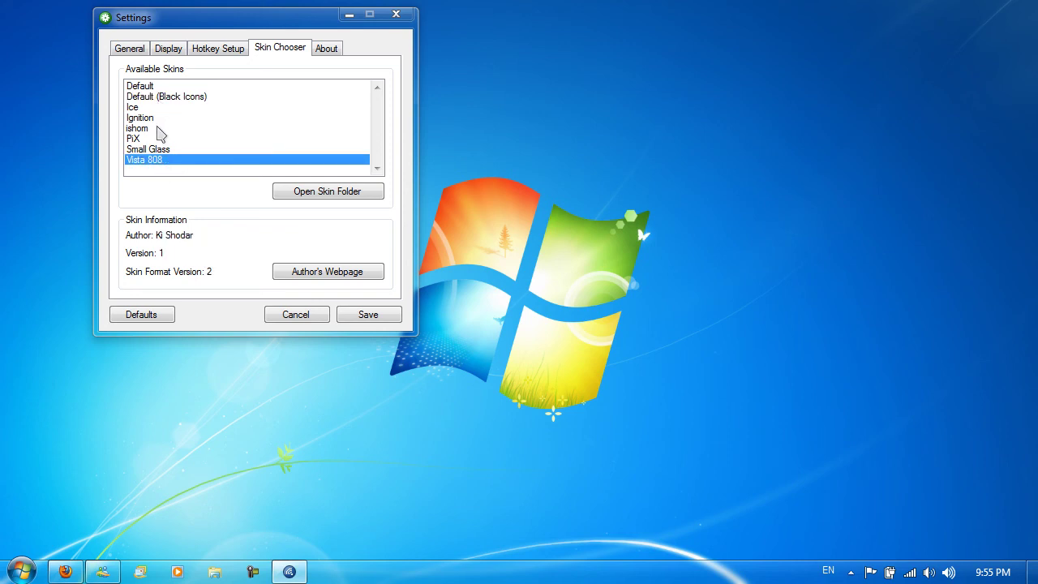
pyautogui.click(150, 118)
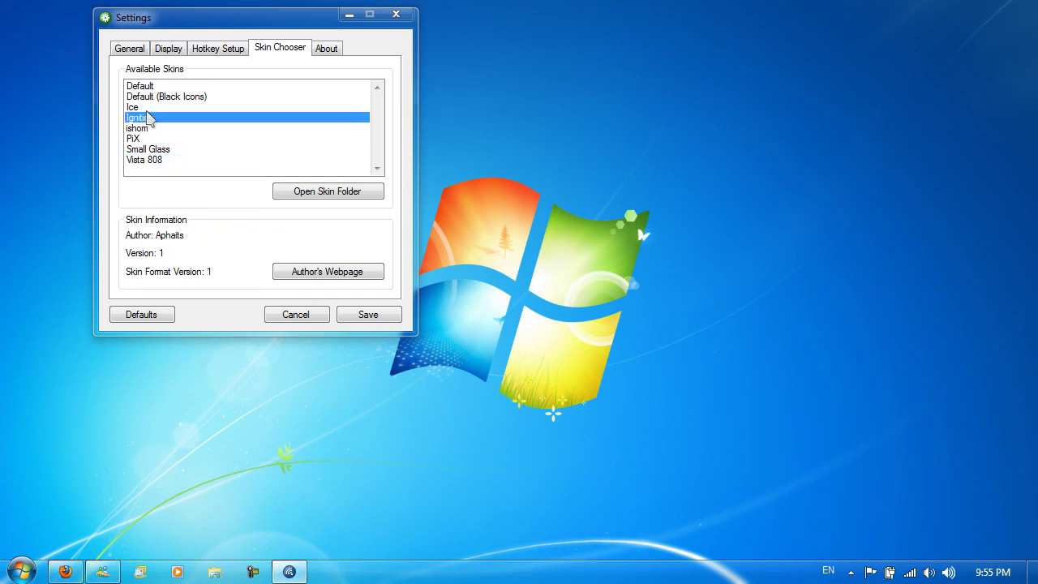
pyautogui.click(150, 107)
pyautogui.click(164, 86)
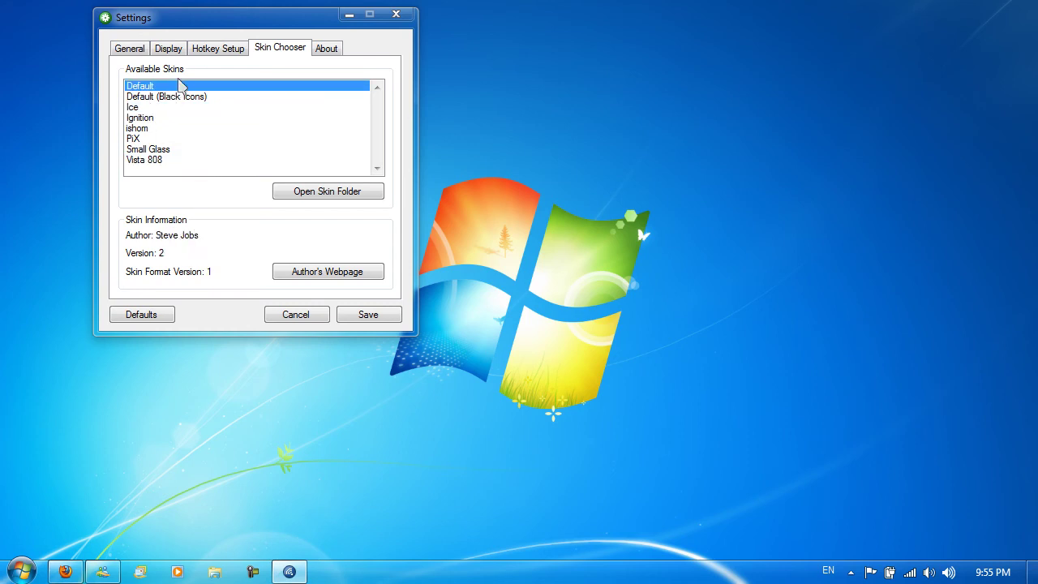
pyautogui.click(223, 96)
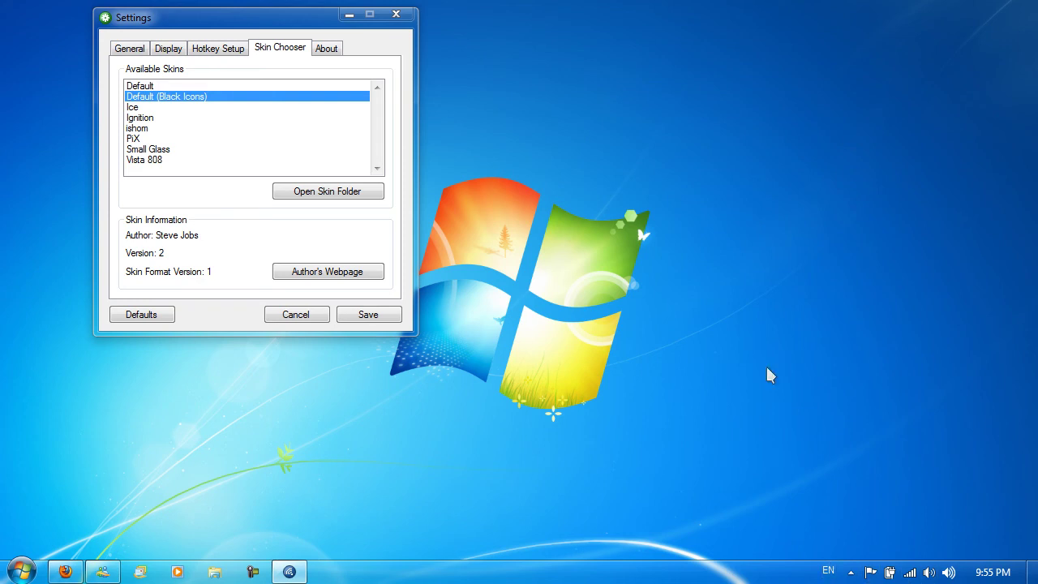
# Step: Save the skin choice and raise the volume to show the new overlay on the desktop
pyautogui.click(318, 50)
pyautogui.click(128, 50)
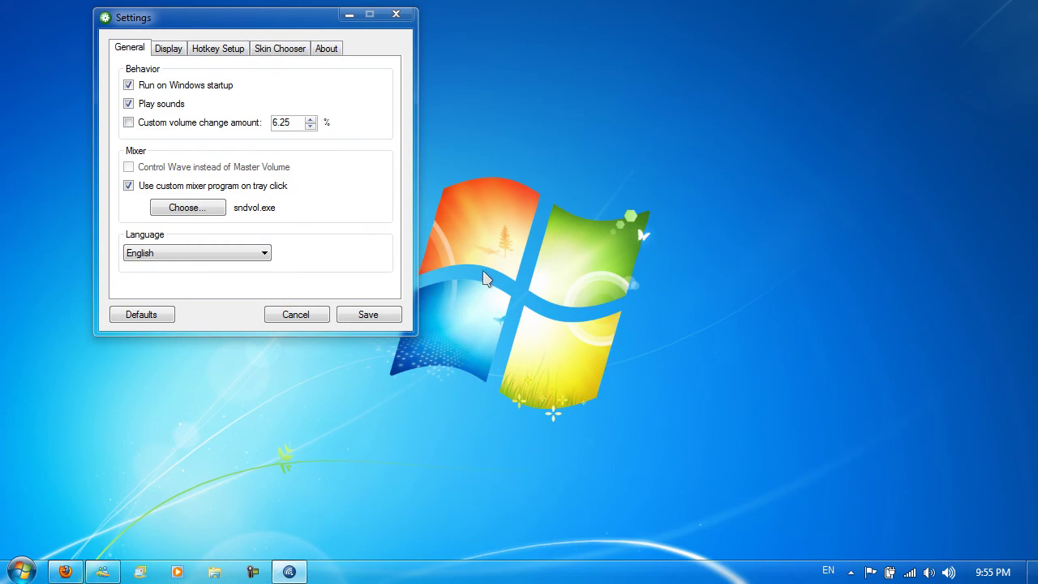
pyautogui.click(369, 316)
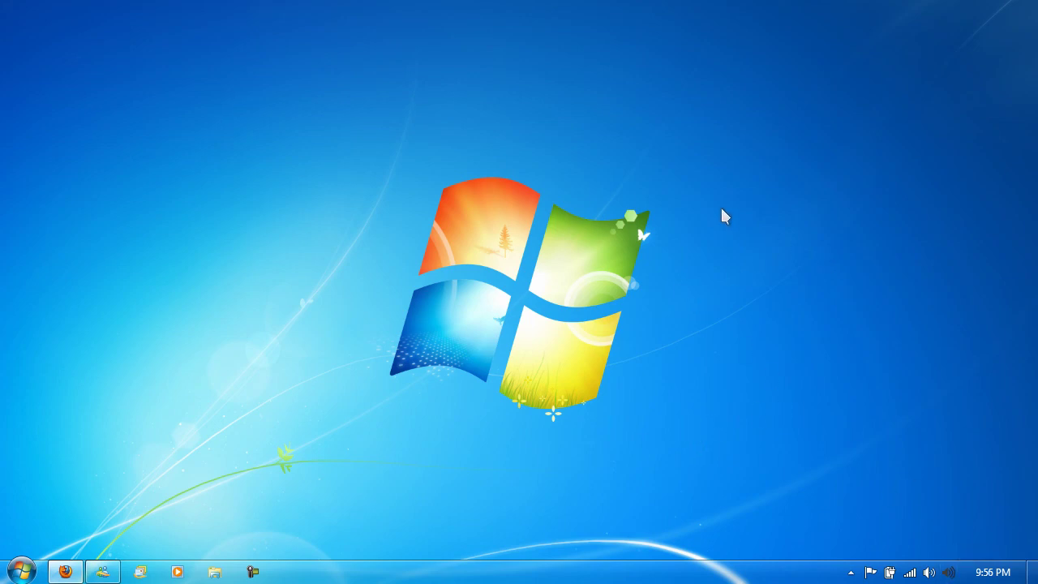
pyautogui.press('XF86AudioRaiseVolume')
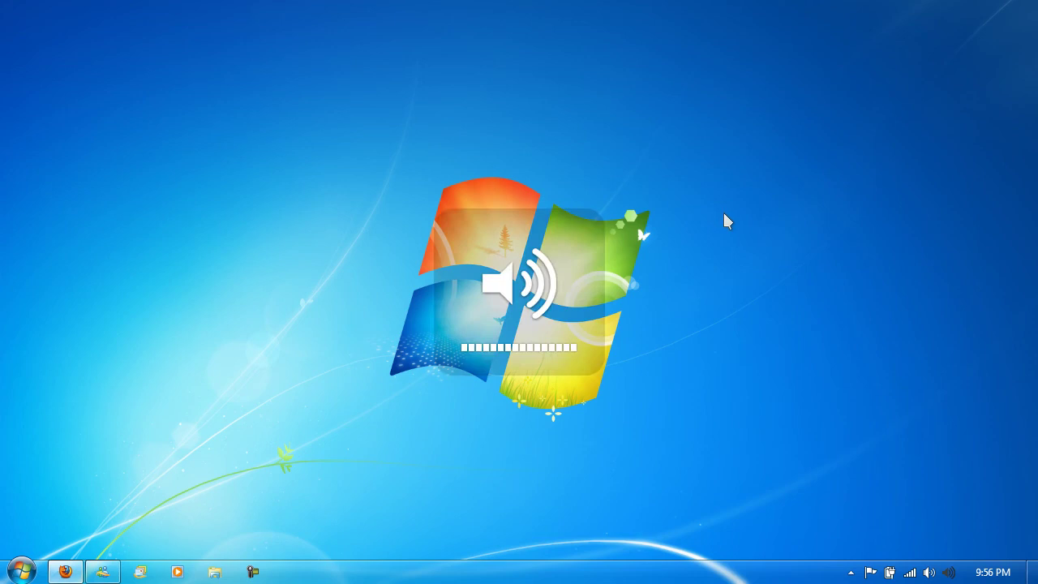